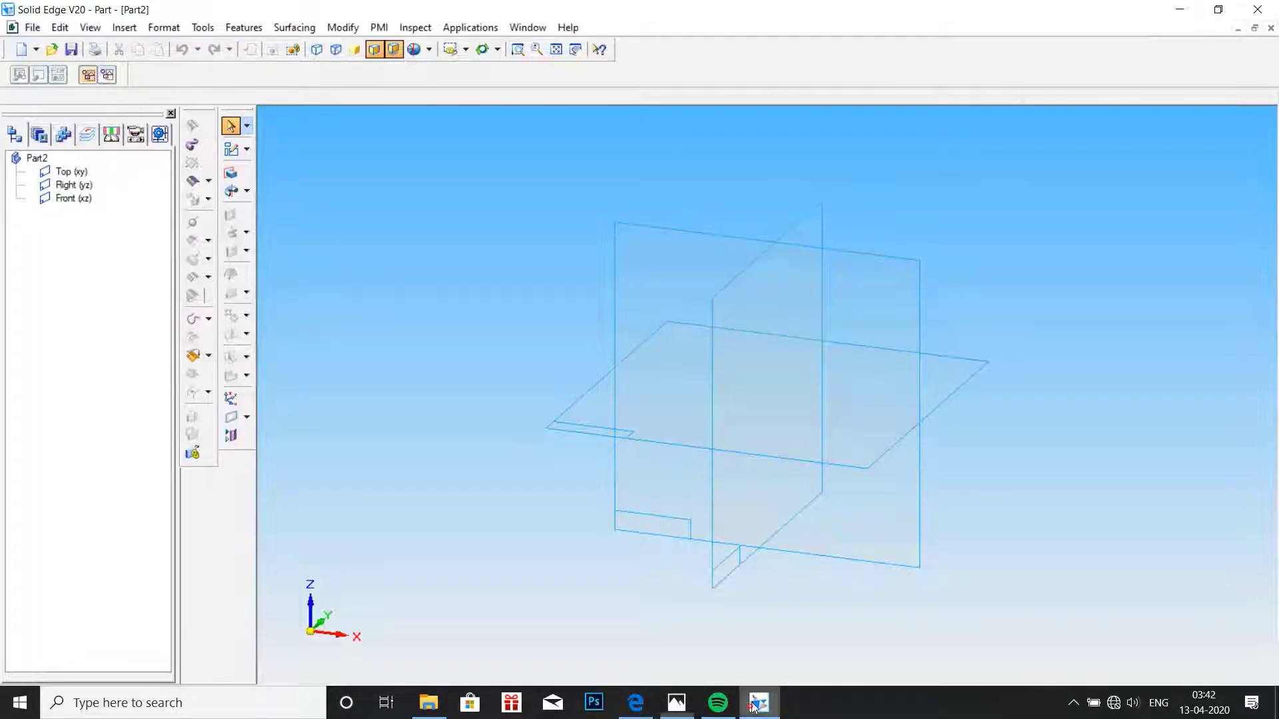
- Switch from the vice drawing in Photos to the blank Solid Edge Part2 window
left_click(760, 703)
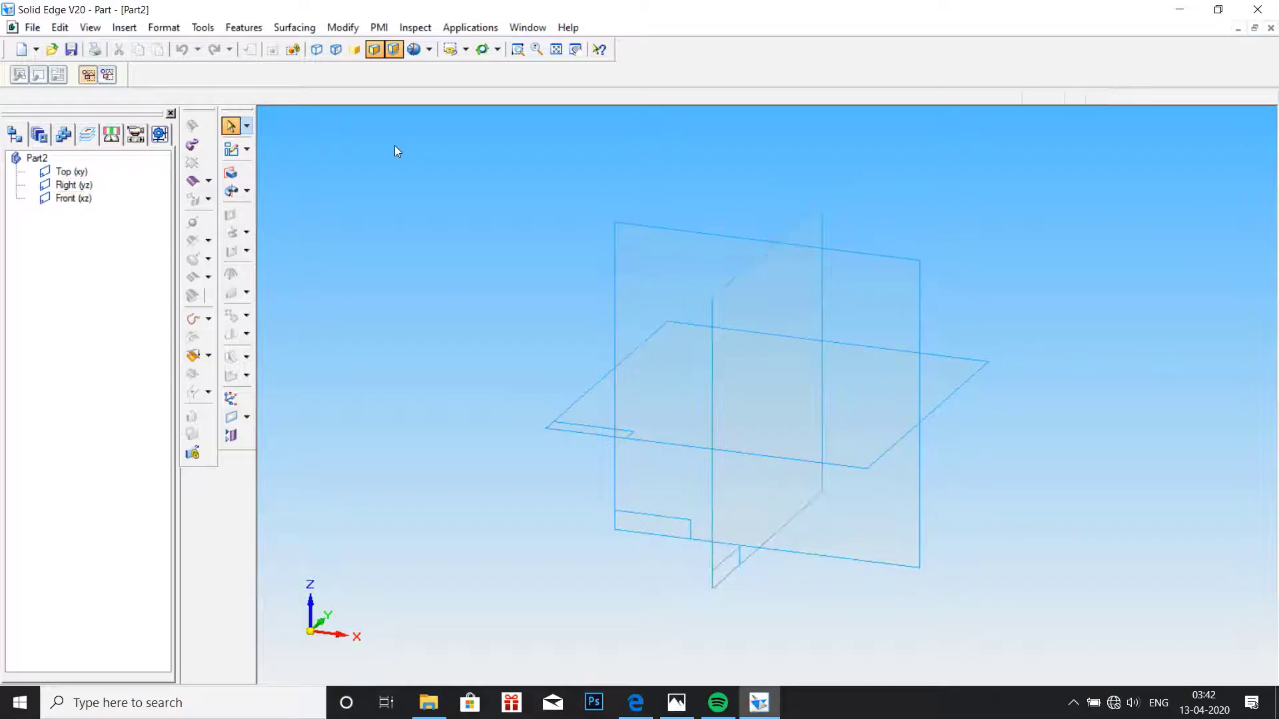
- Draw a closed four-line rectangle in a new sketch on the Front plane
left_click(231, 149)
left_click(667, 297)
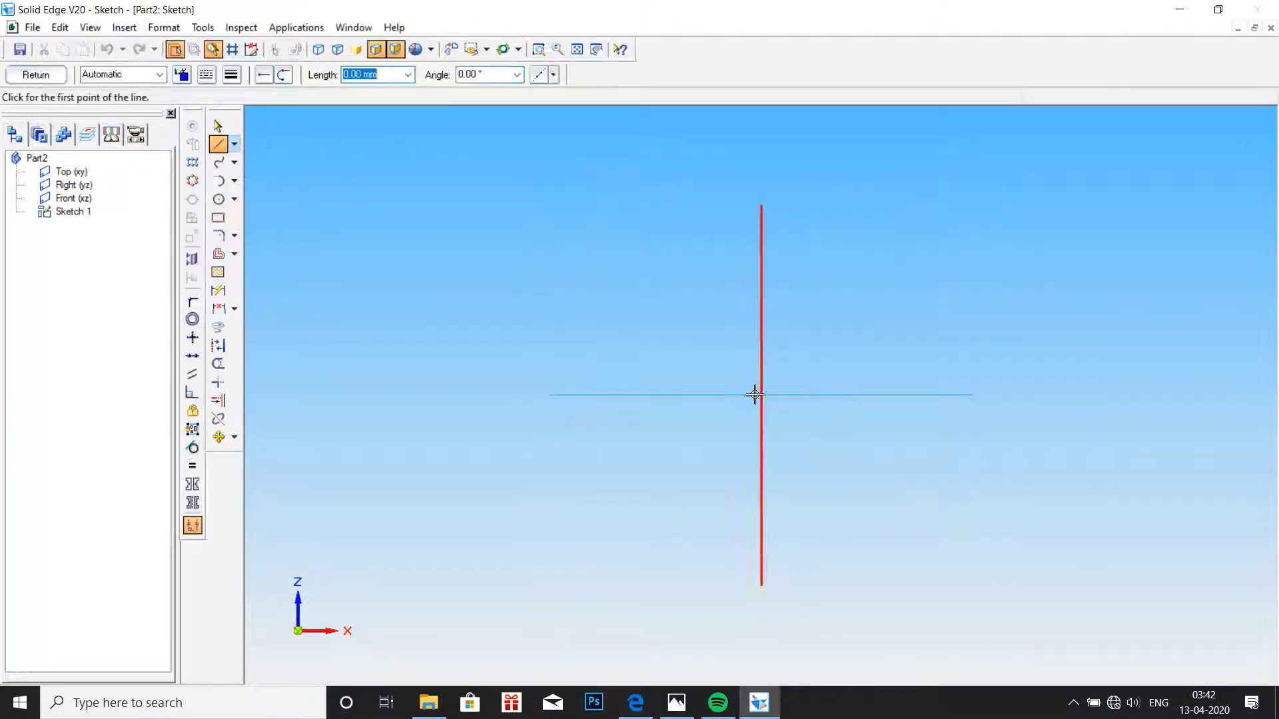
left_click(656, 331)
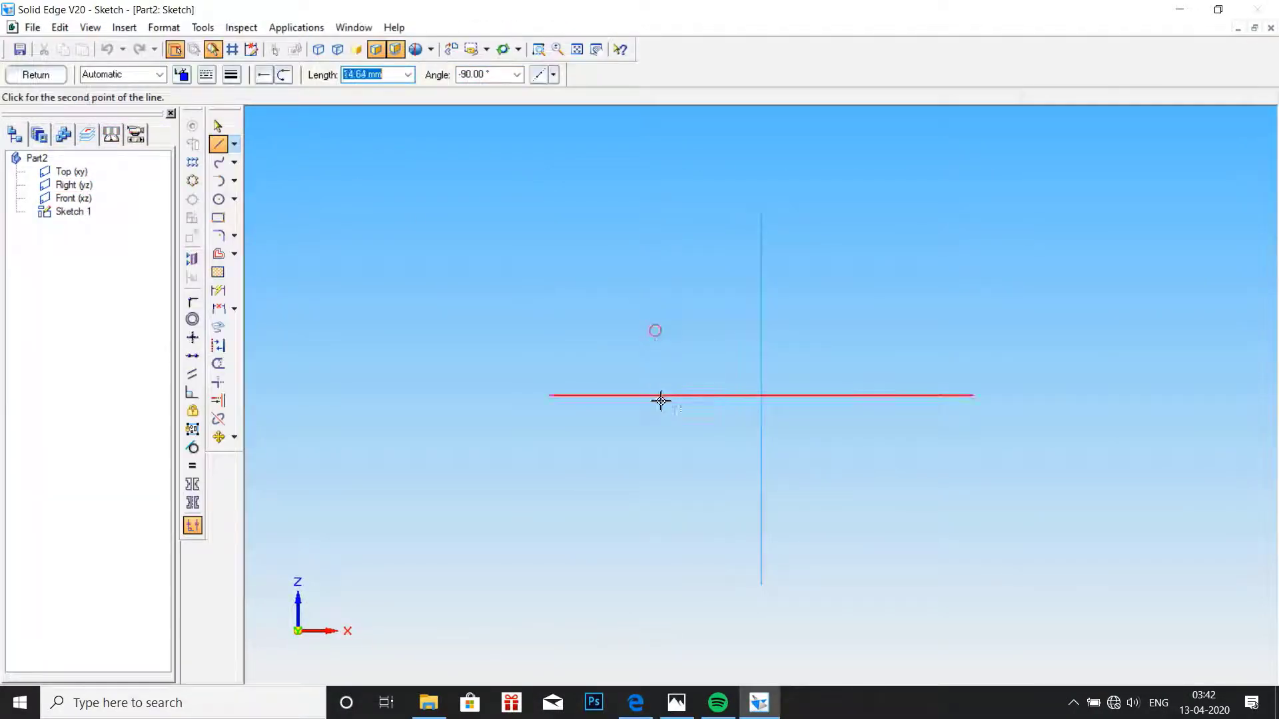
left_click(655, 434)
left_click(925, 433)
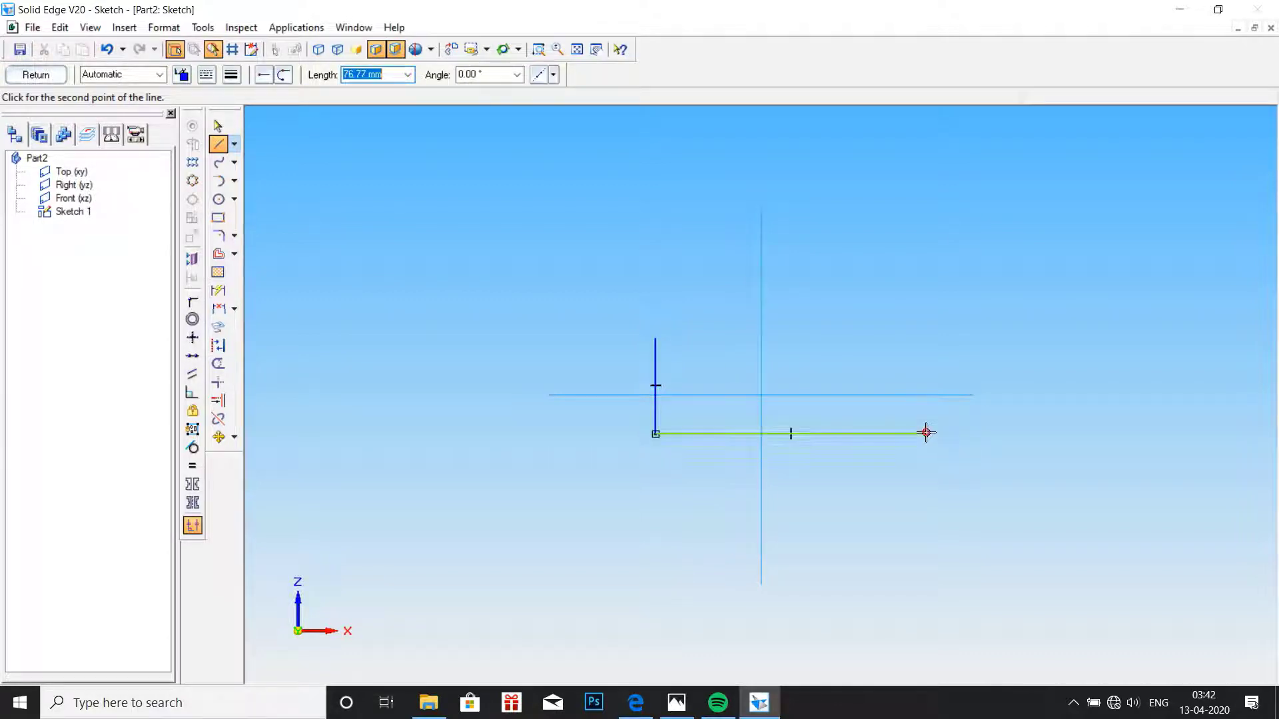
left_click(927, 338)
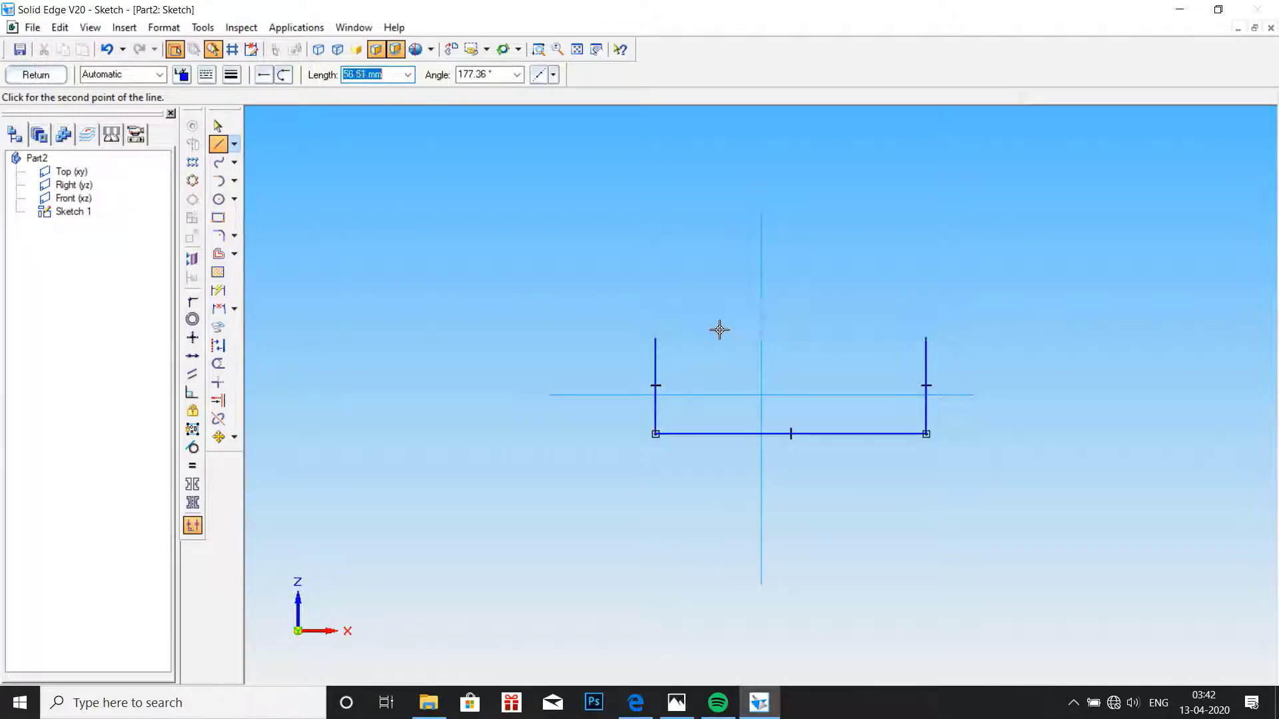
left_click(655, 338)
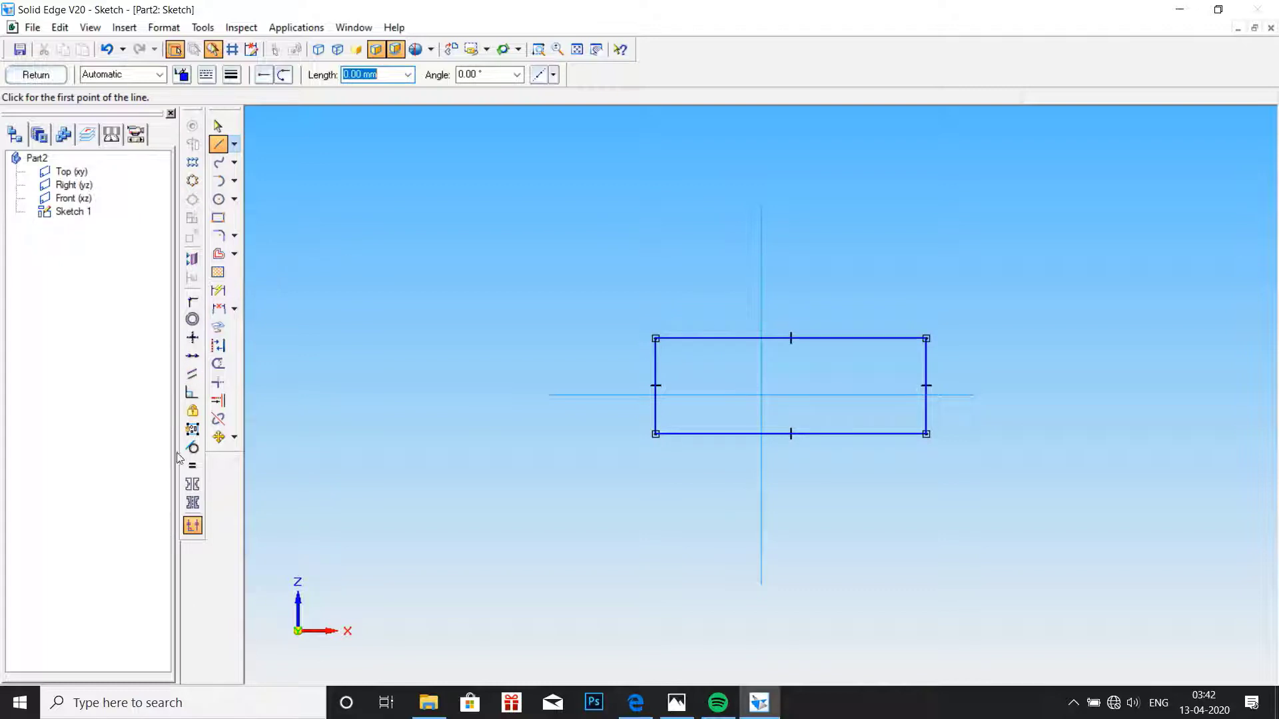
- Make the rectangle's left/right edges symmetric about the vertical axis and top/bottom edges about the horizontal axis
left_click(192, 484)
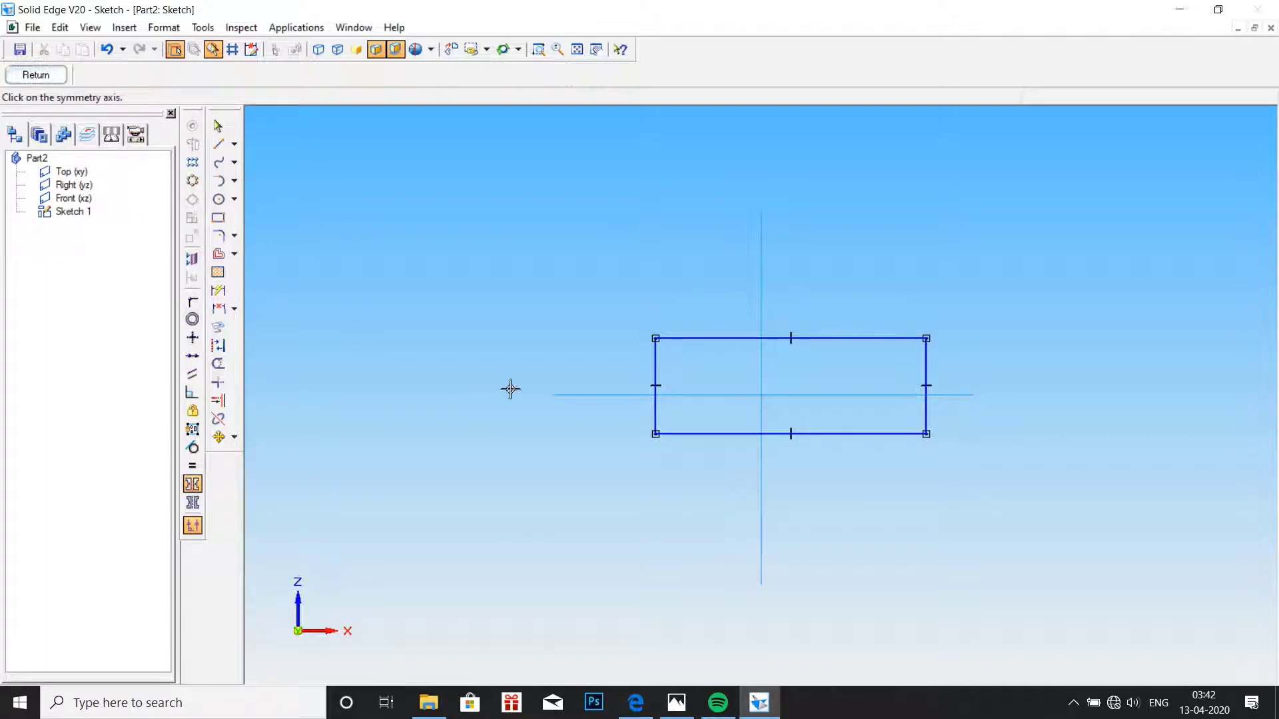
left_click(759, 371)
left_click(655, 350)
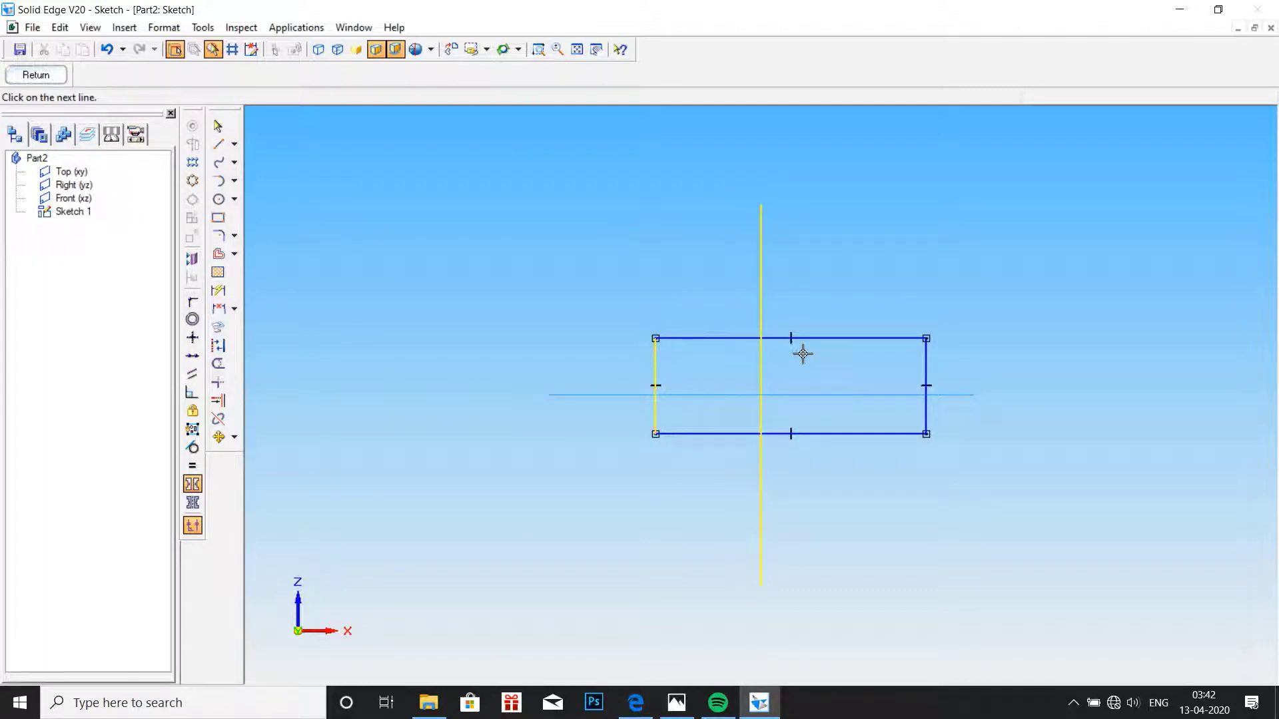
left_click(926, 365)
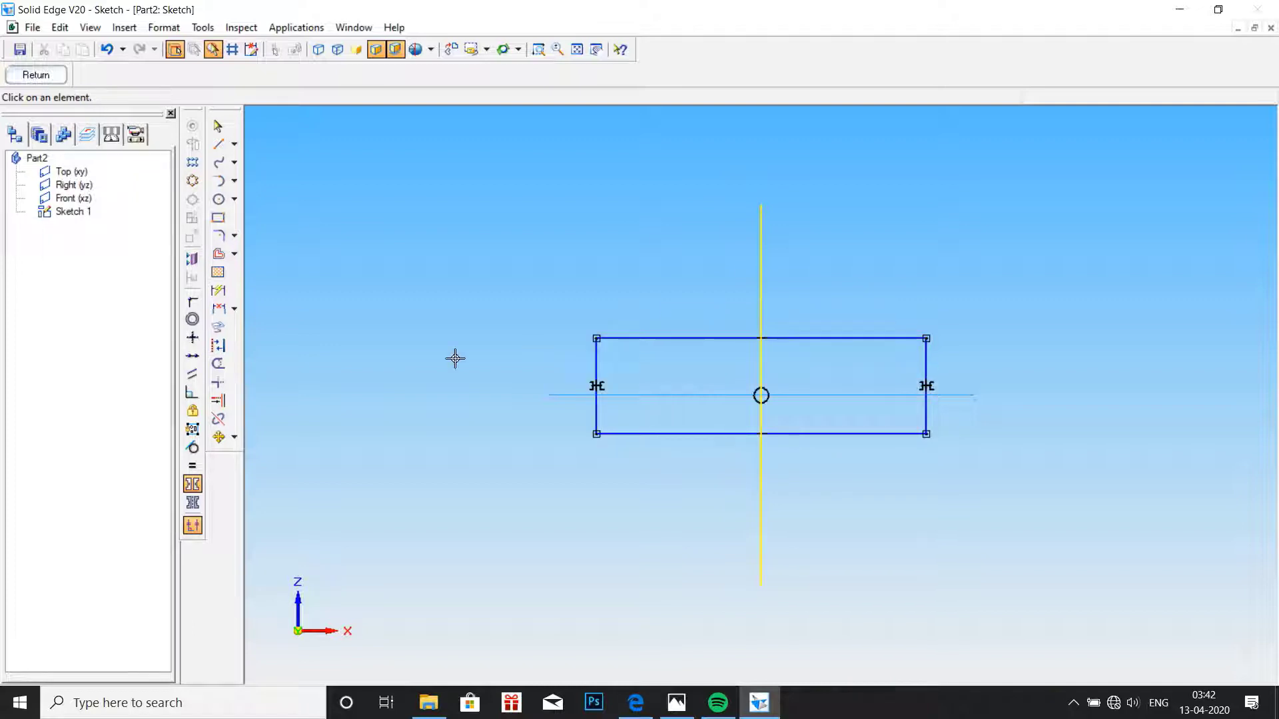
left_click(193, 503)
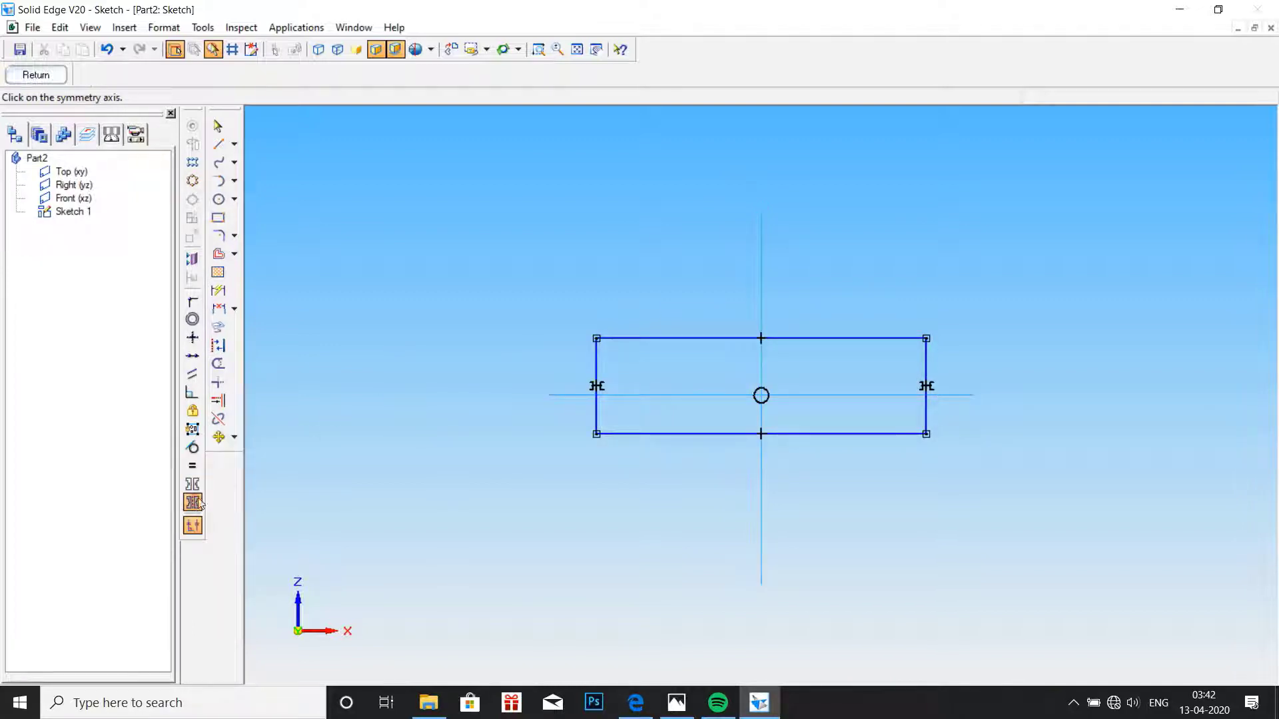
left_click(668, 394)
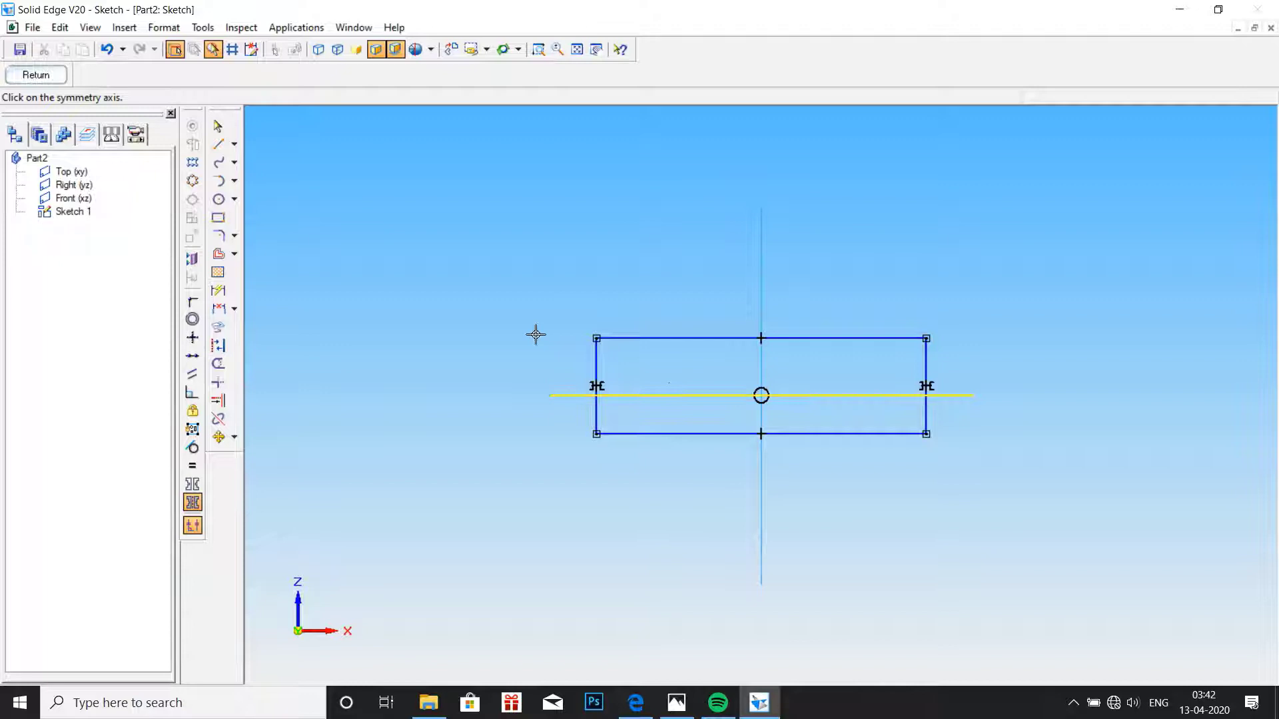
left_click(192, 485)
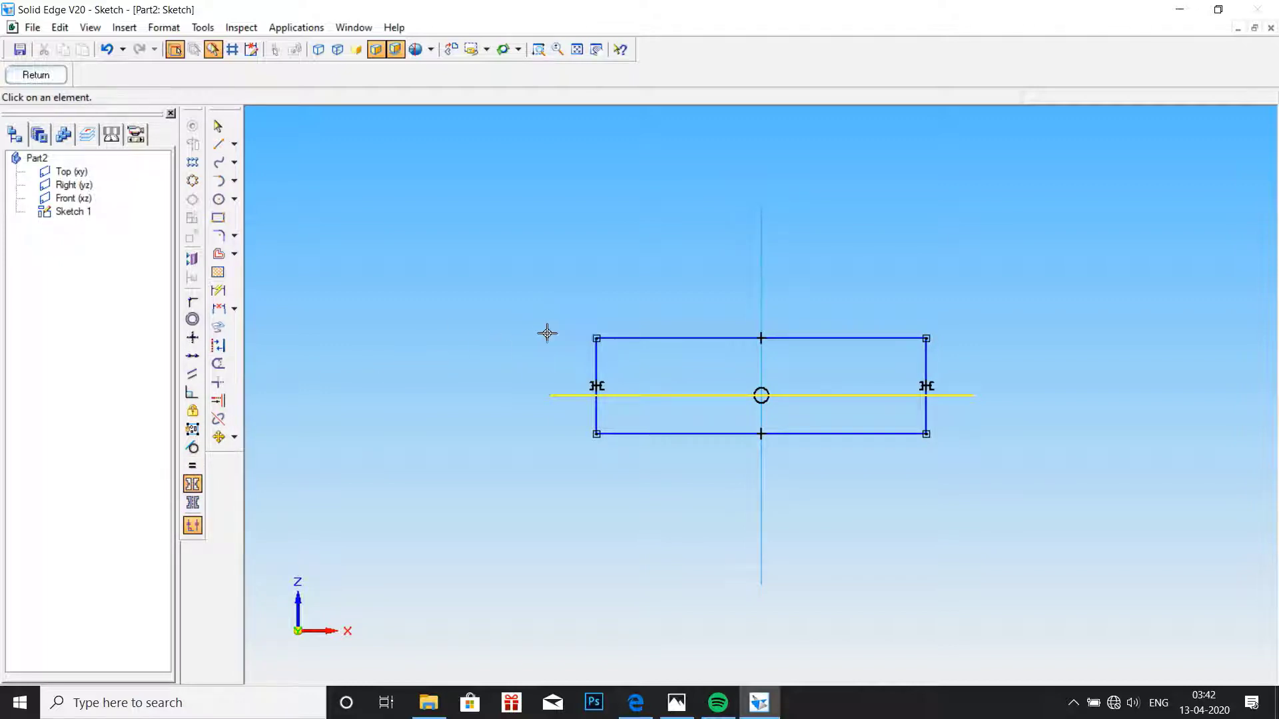
left_click(619, 338)
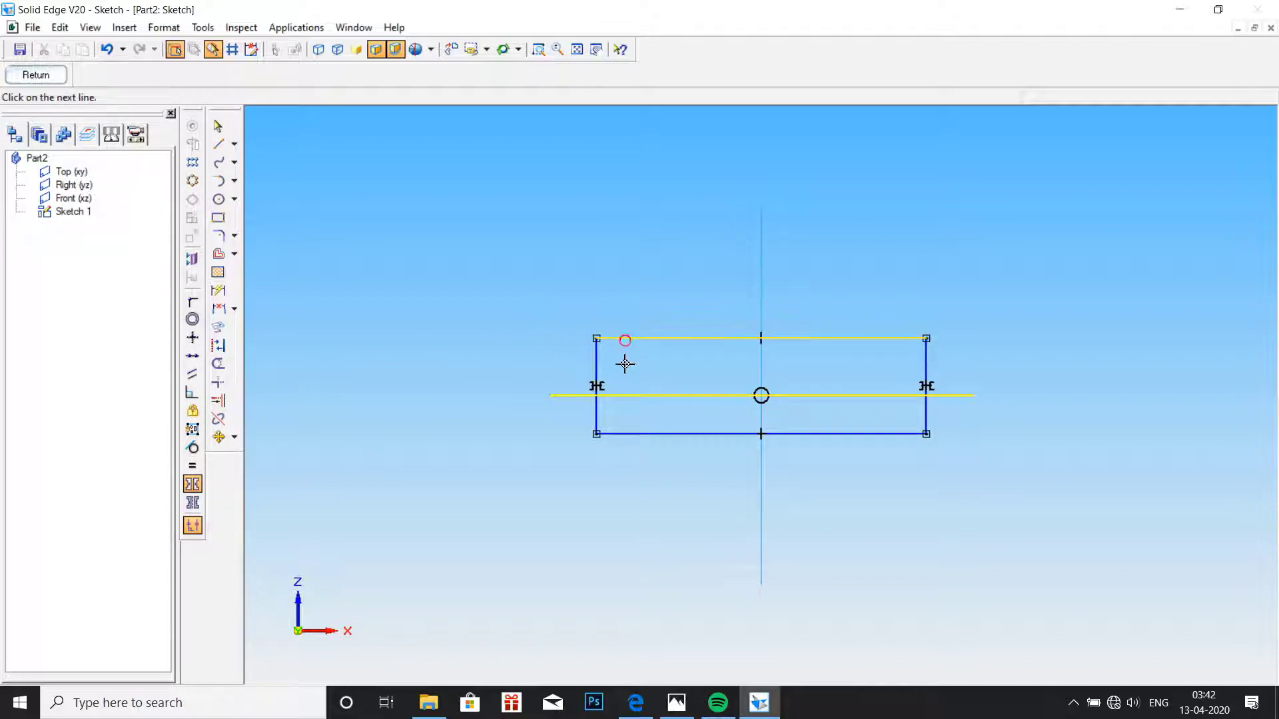
left_click(628, 431)
- Dimension the rectangle 28 mm high and 100 mm wide, close the sketch, and view the vice drawing
left_click(218, 290)
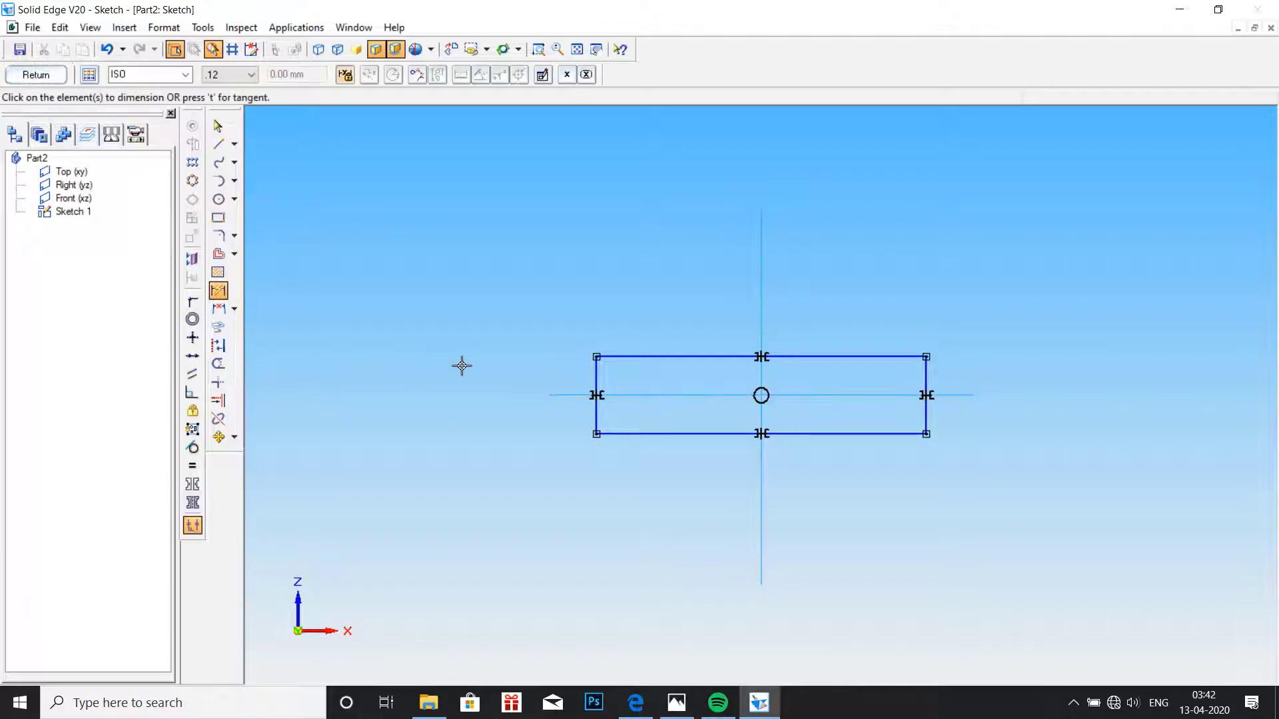
left_click(596, 383)
left_click(489, 372)
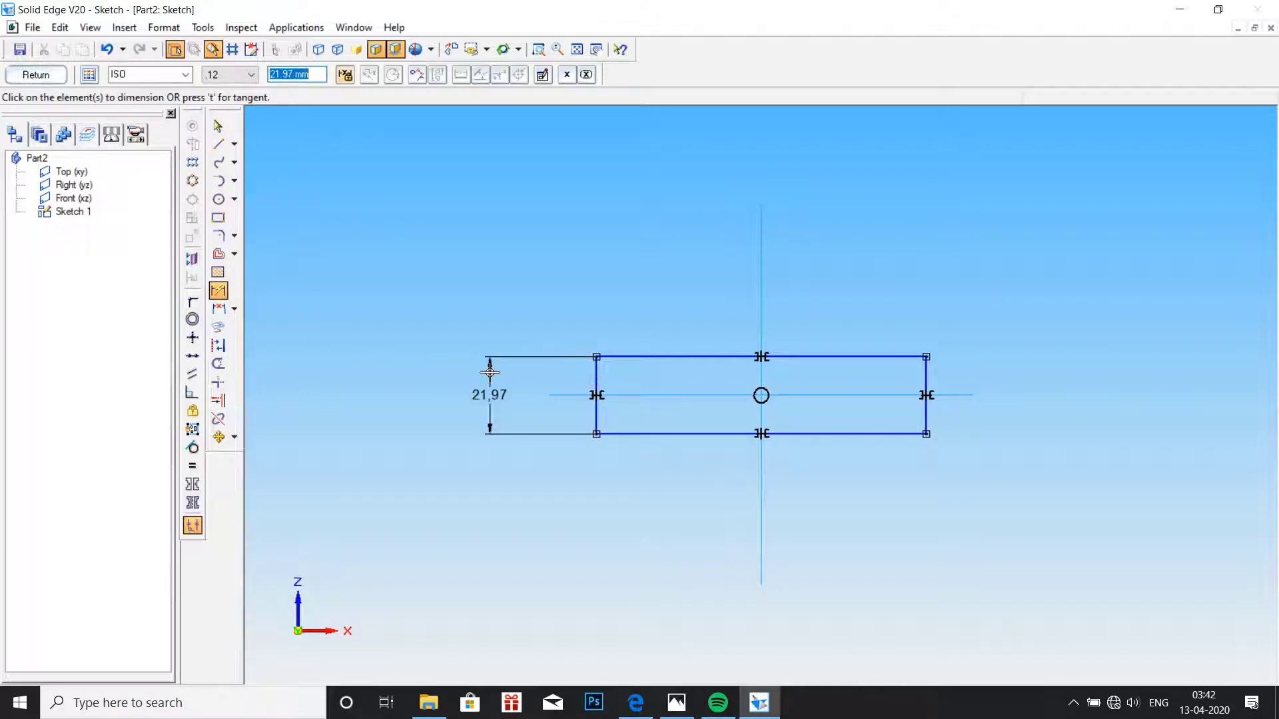
type("28")
key("Return")
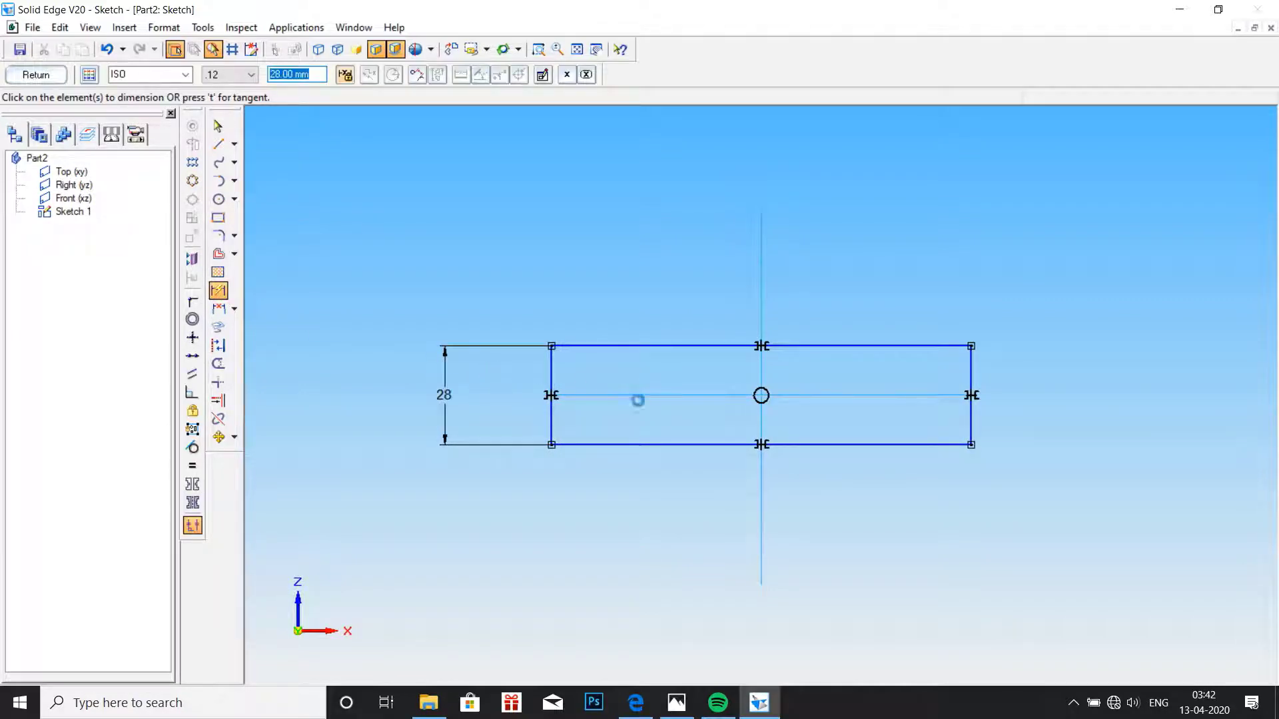
left_click(639, 444)
left_click(639, 482)
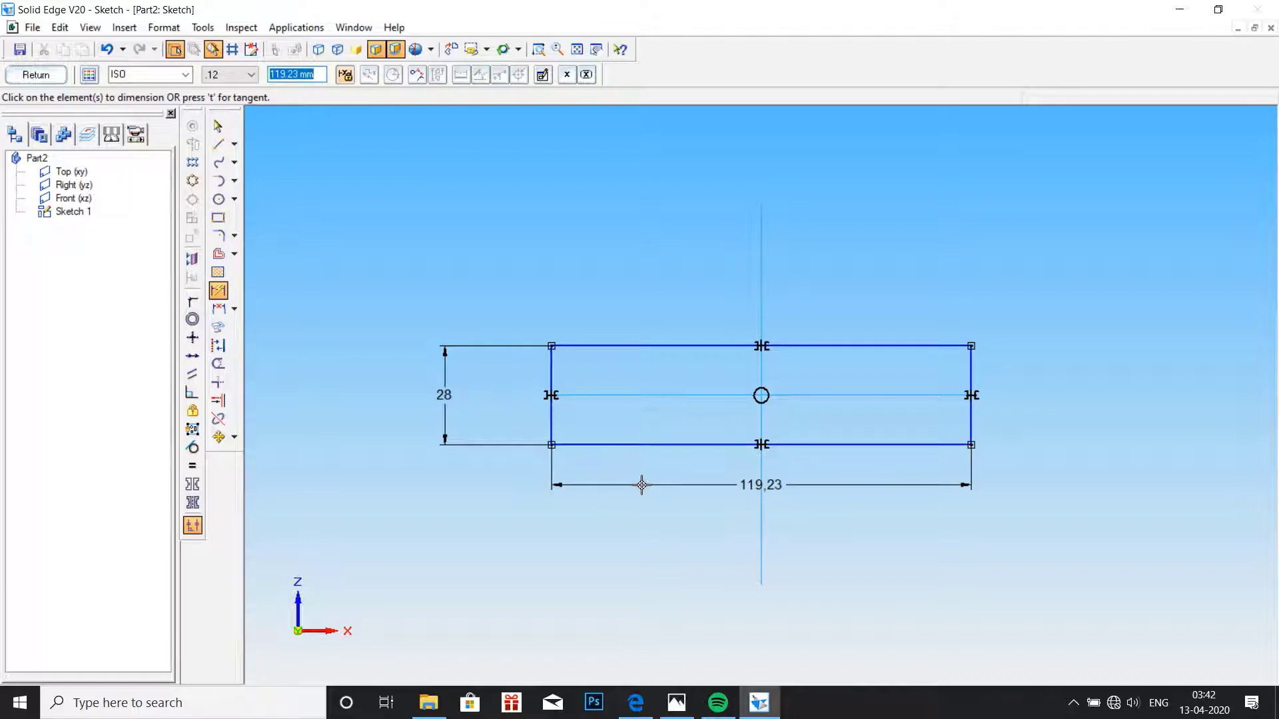
type("100")
key("Return")
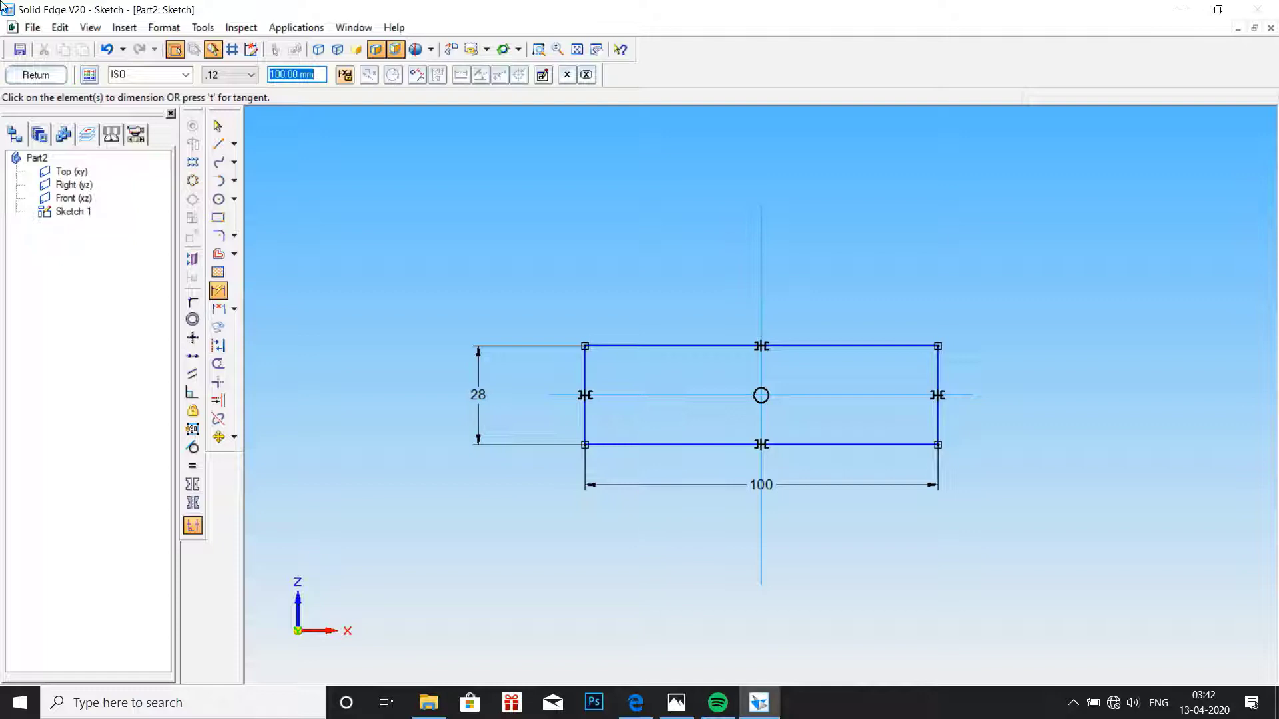
left_click(39, 74)
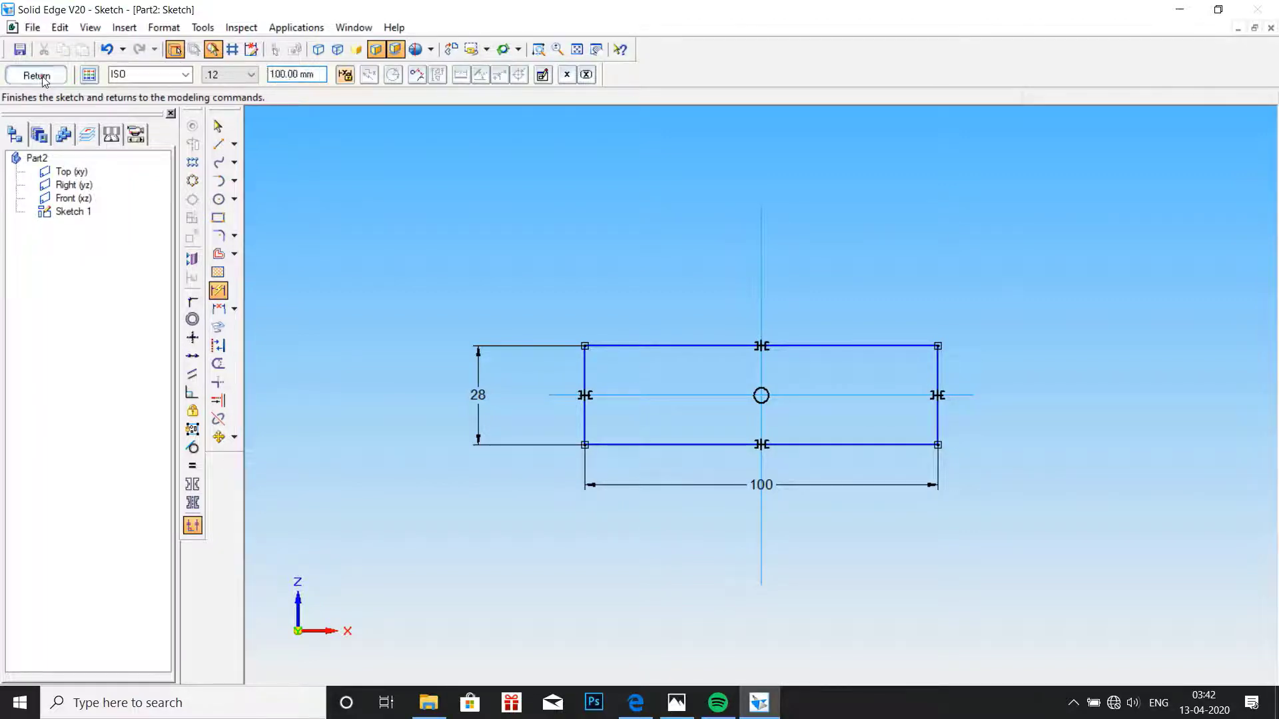
left_click(676, 703)
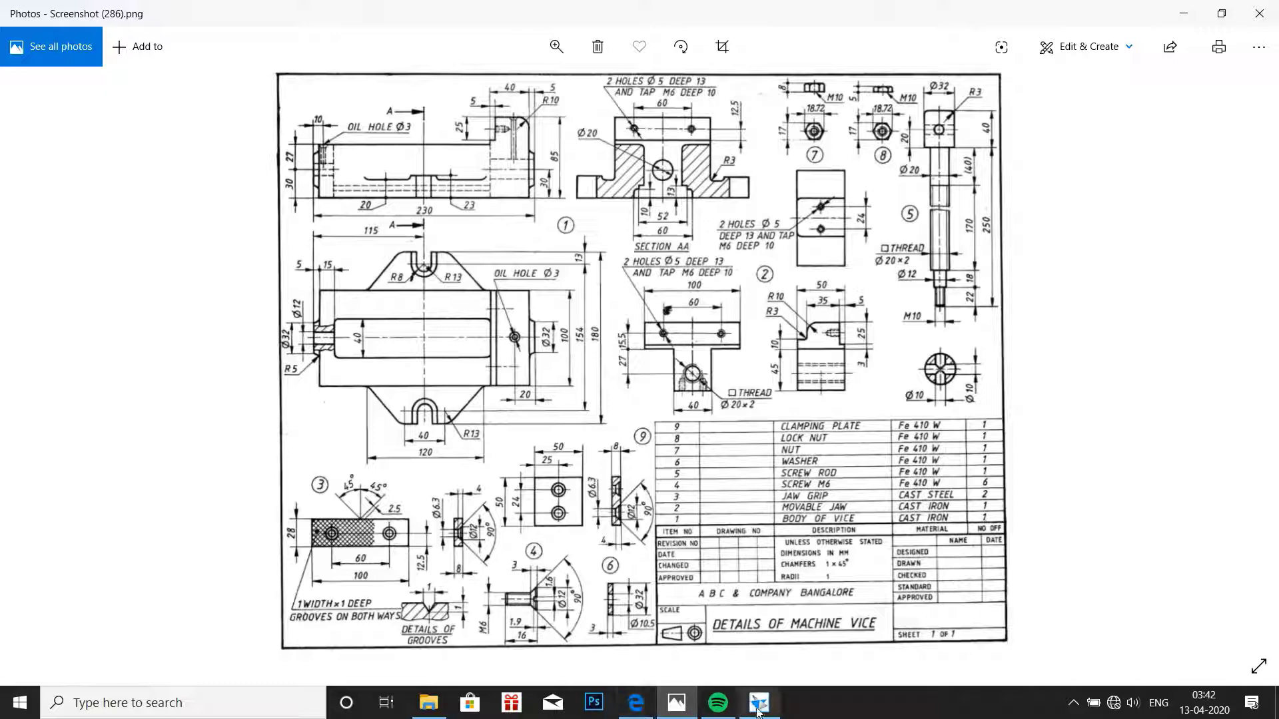
- Extrude the rectangle sketch 8 mm into a solid plate, then return to the vice drawing
mouse_move(758, 711)
left_click(753, 665)
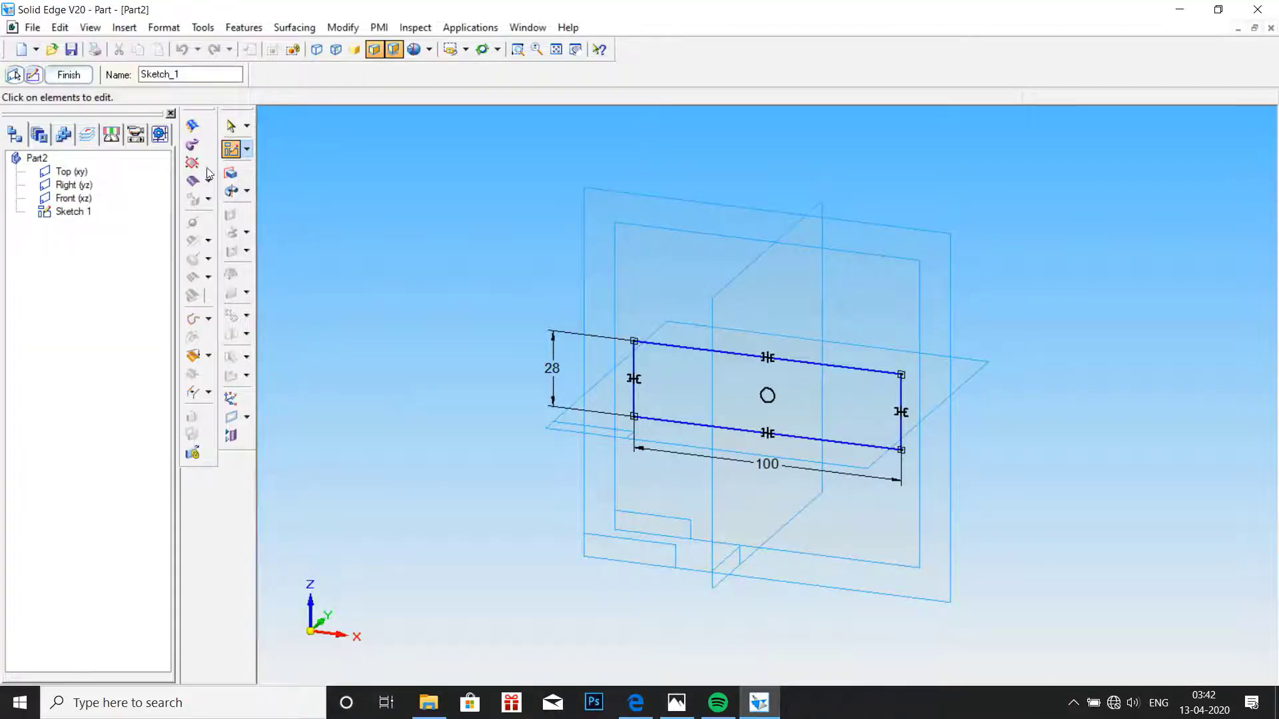
left_click(230, 172)
left_click(670, 345)
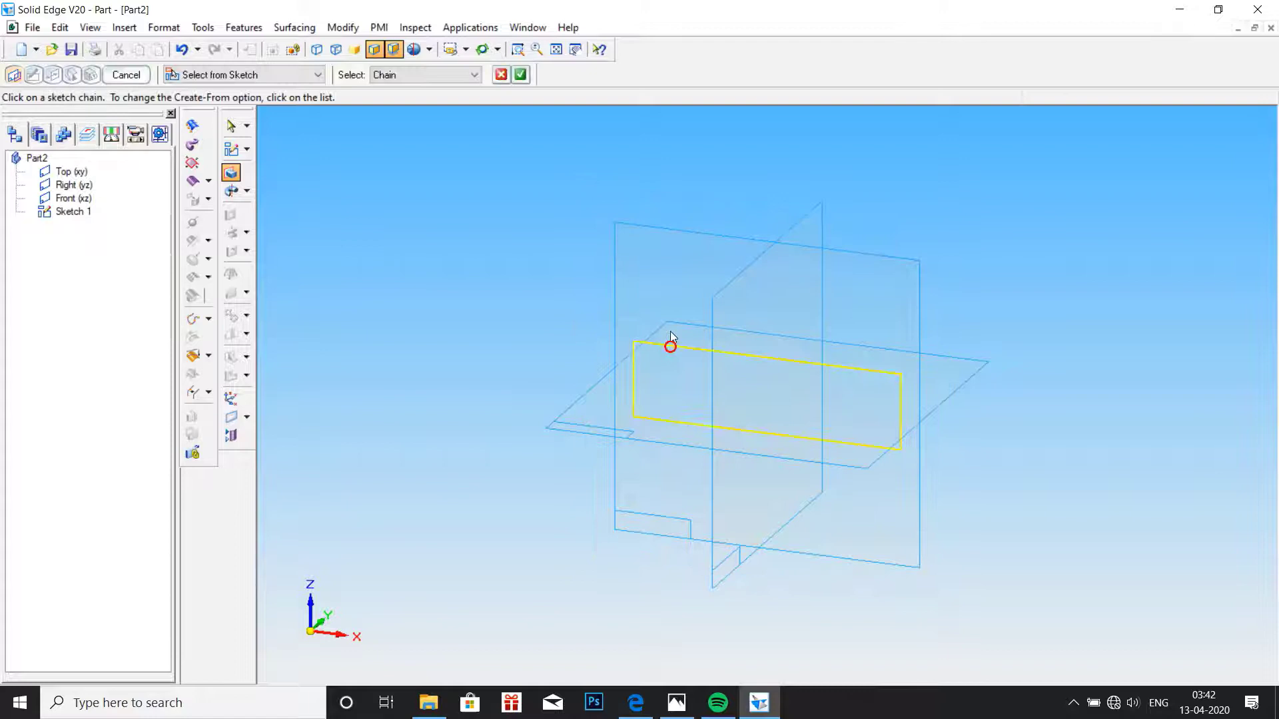
left_click(520, 75)
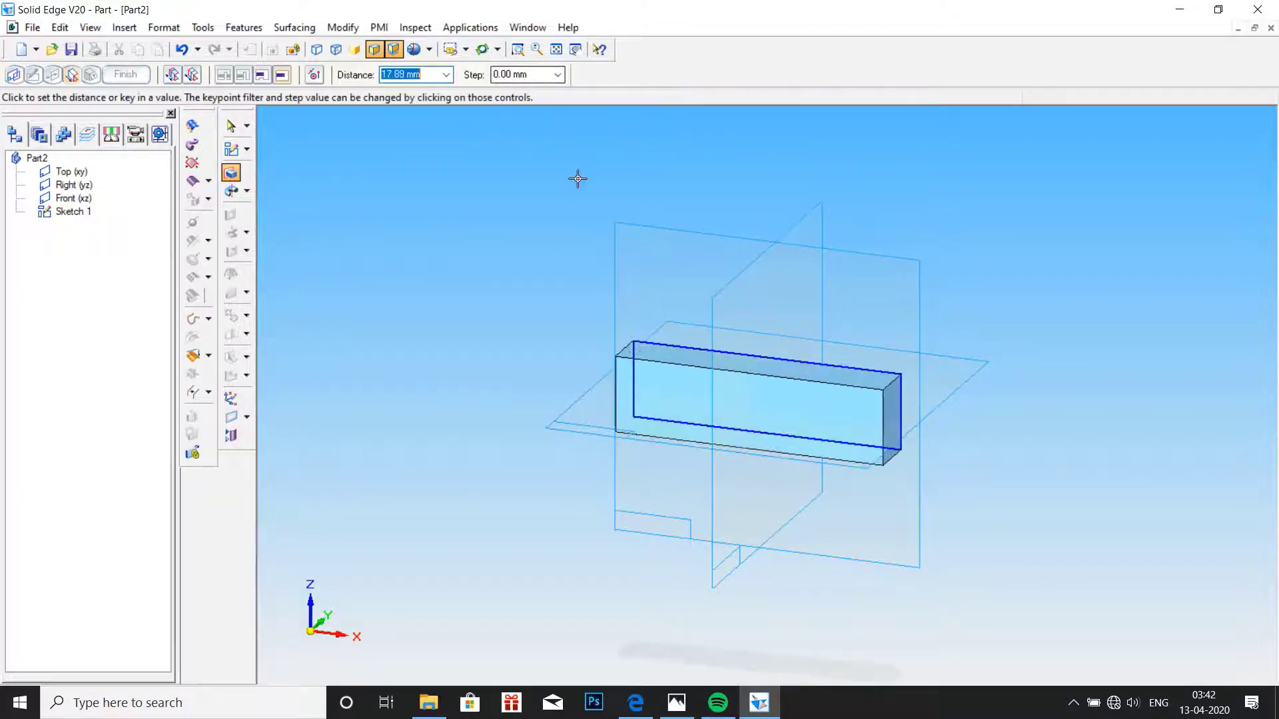
type("8")
key("Return")
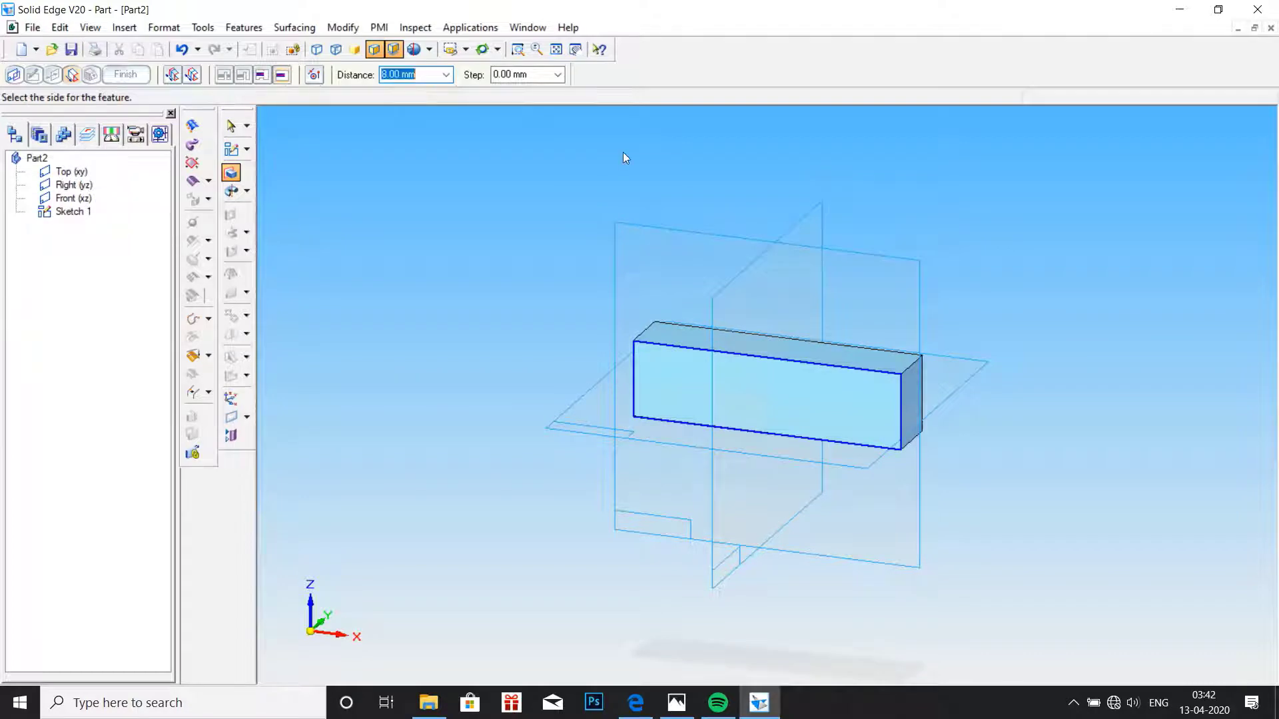
left_click(625, 174)
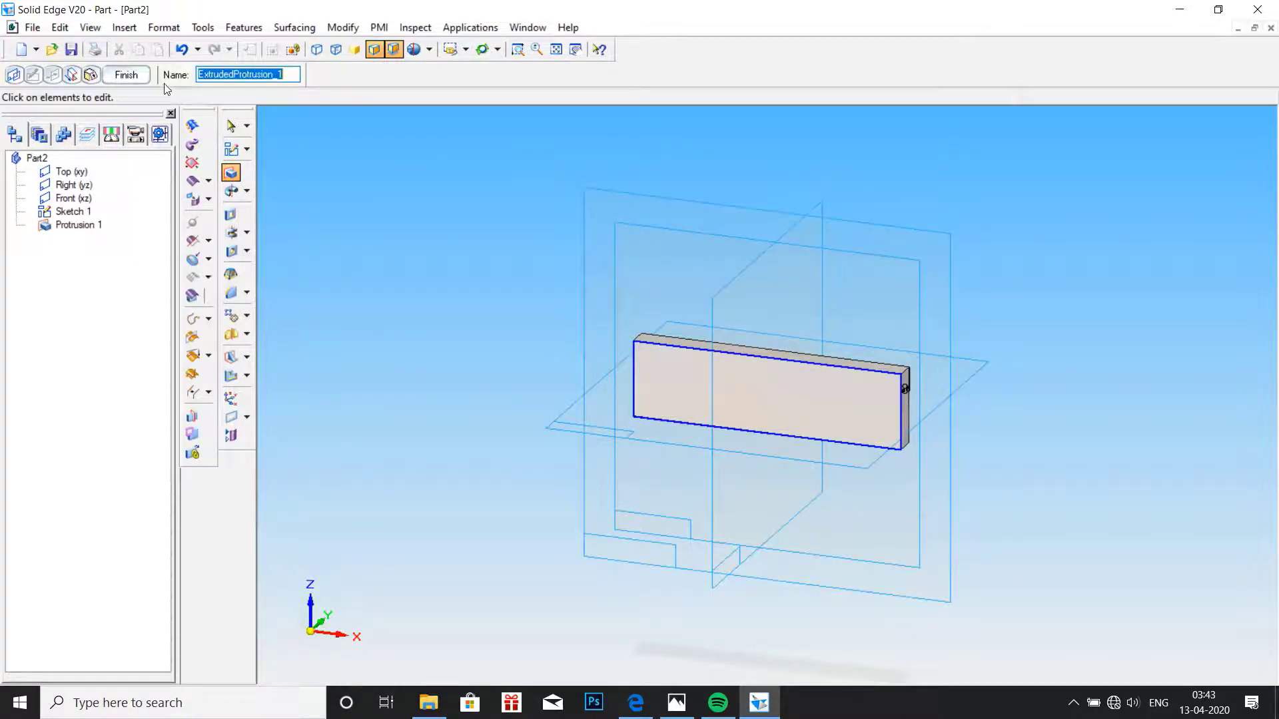
left_click(125, 74)
left_click(676, 702)
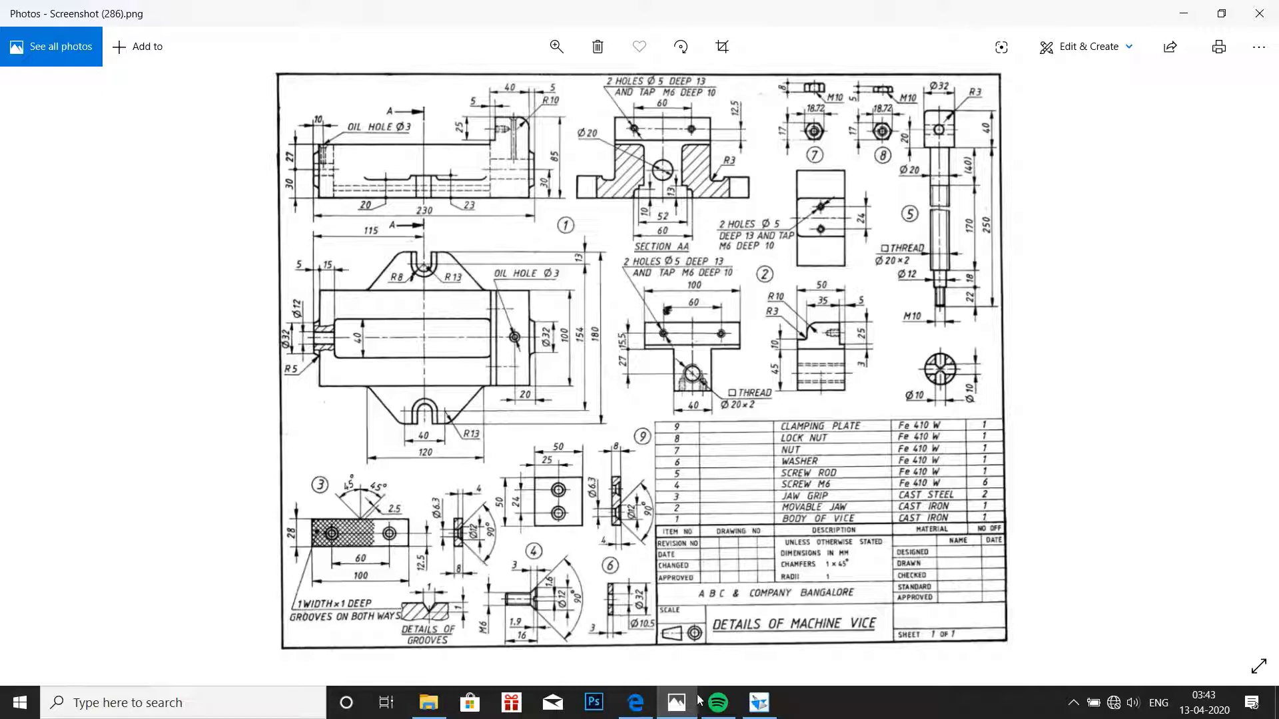
- Start a hole feature sketched on the plate's front face
left_click(760, 702)
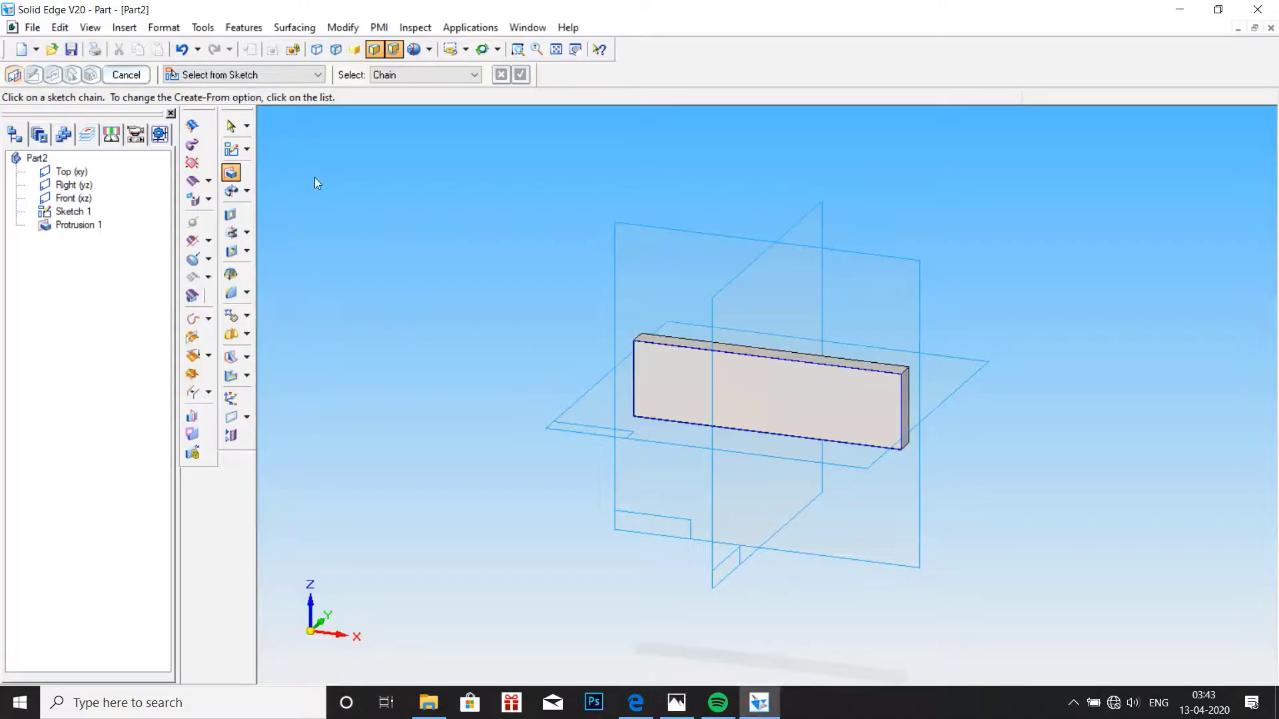
left_click(231, 149)
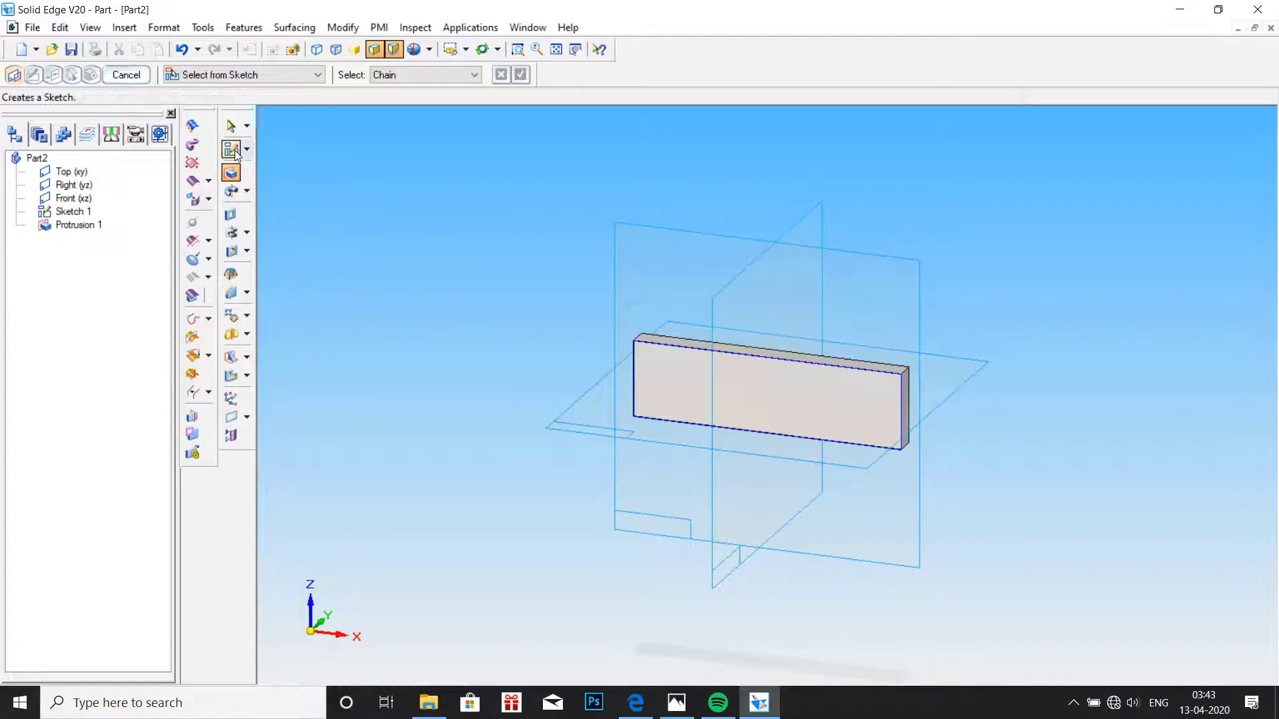
left_click(231, 254)
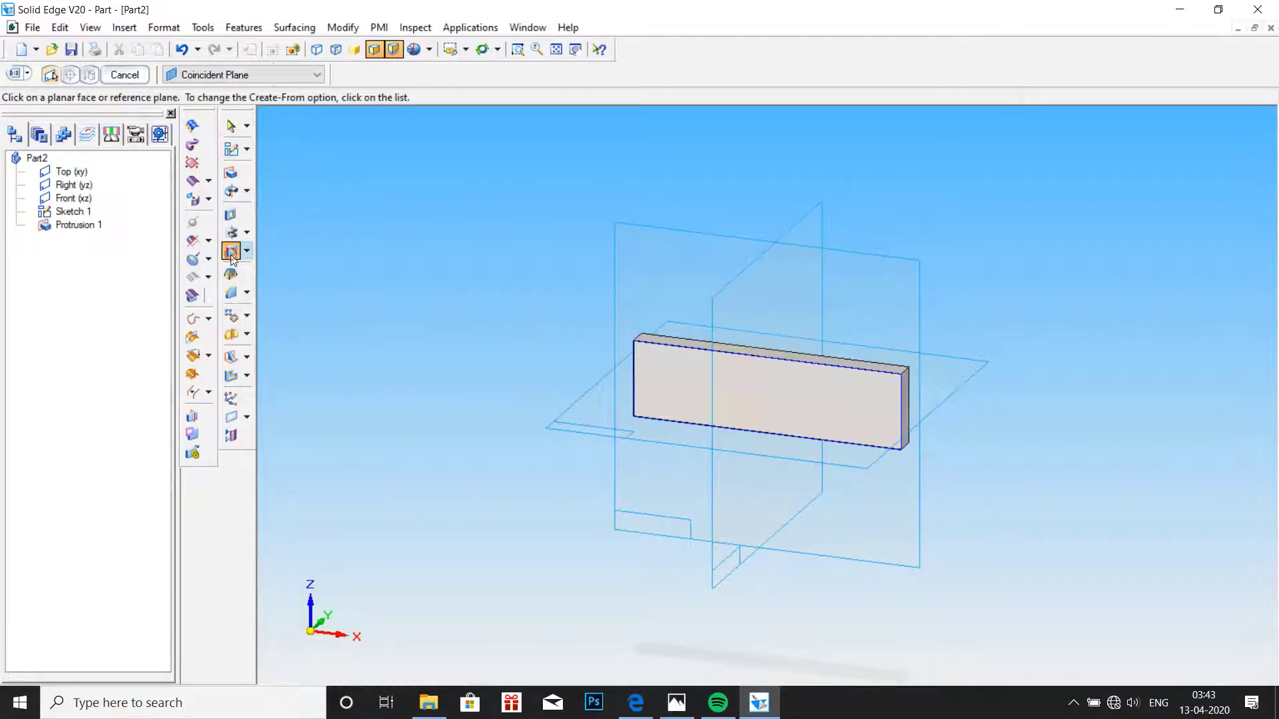
left_click(677, 380)
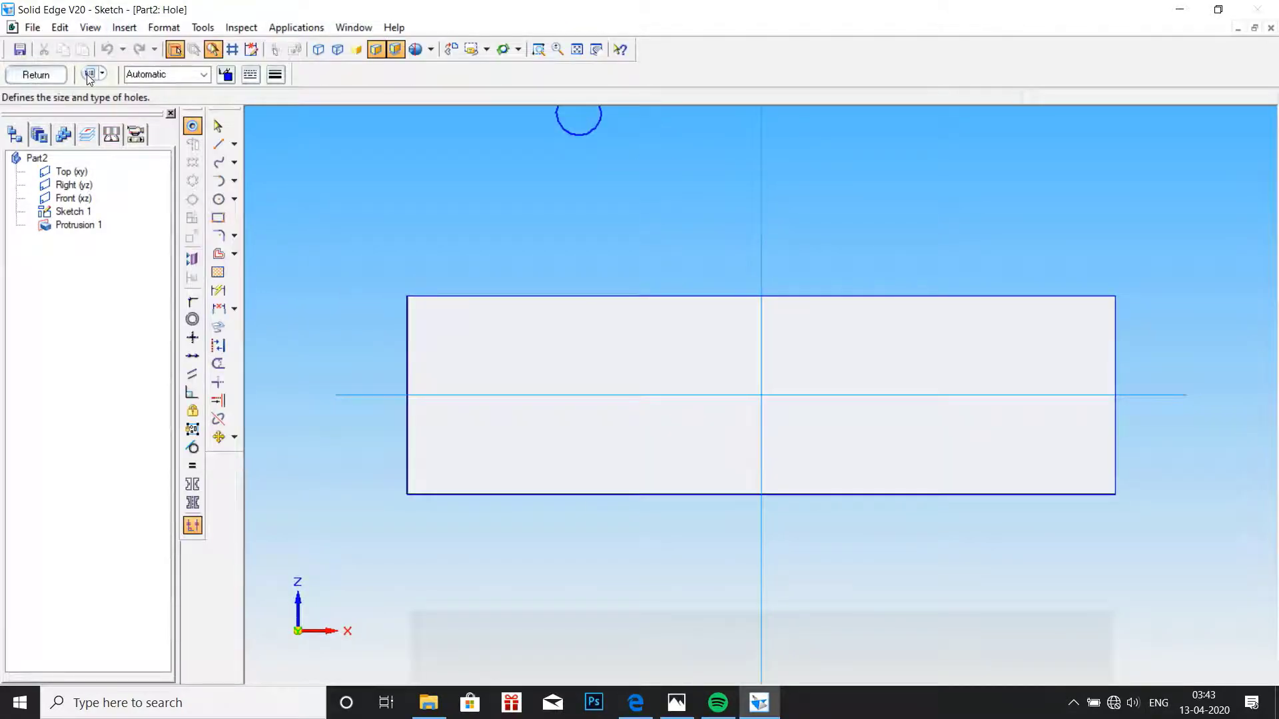
- Set the hole type to Countersink with 6.3 mm diameter and 12 mm countersink diameter
left_click(93, 74)
left_click(598, 262)
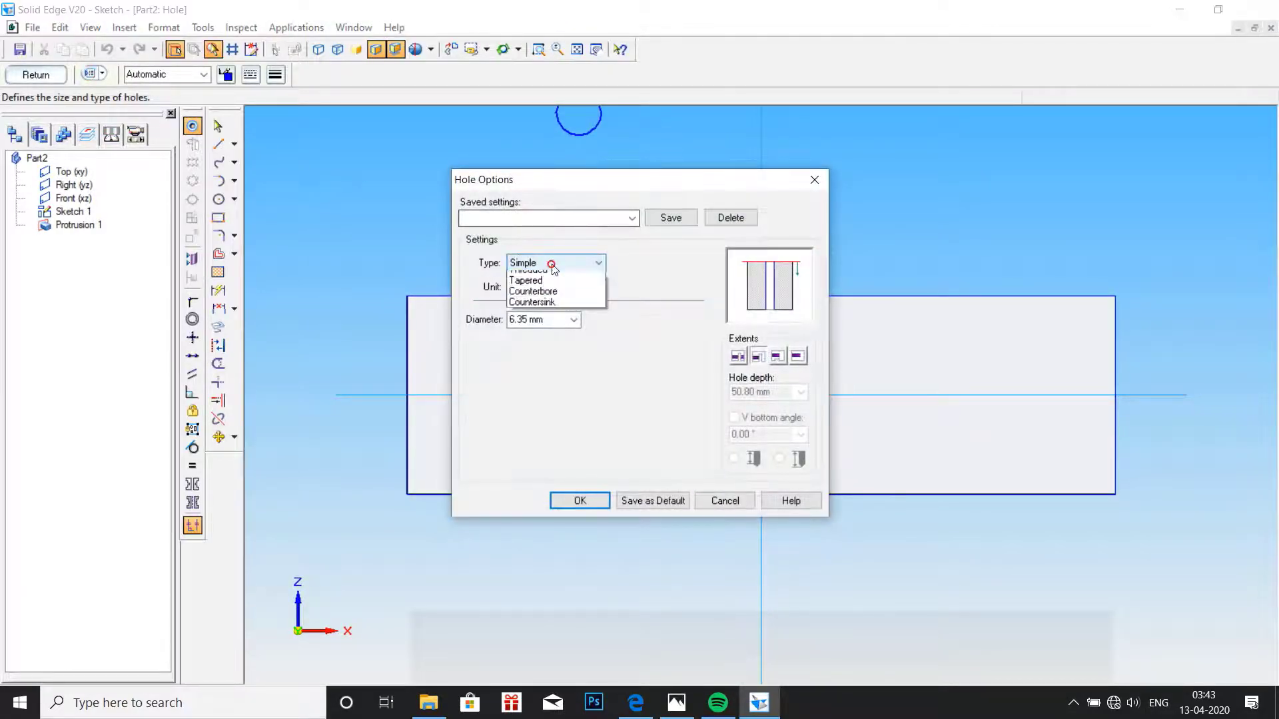
left_click(538, 320)
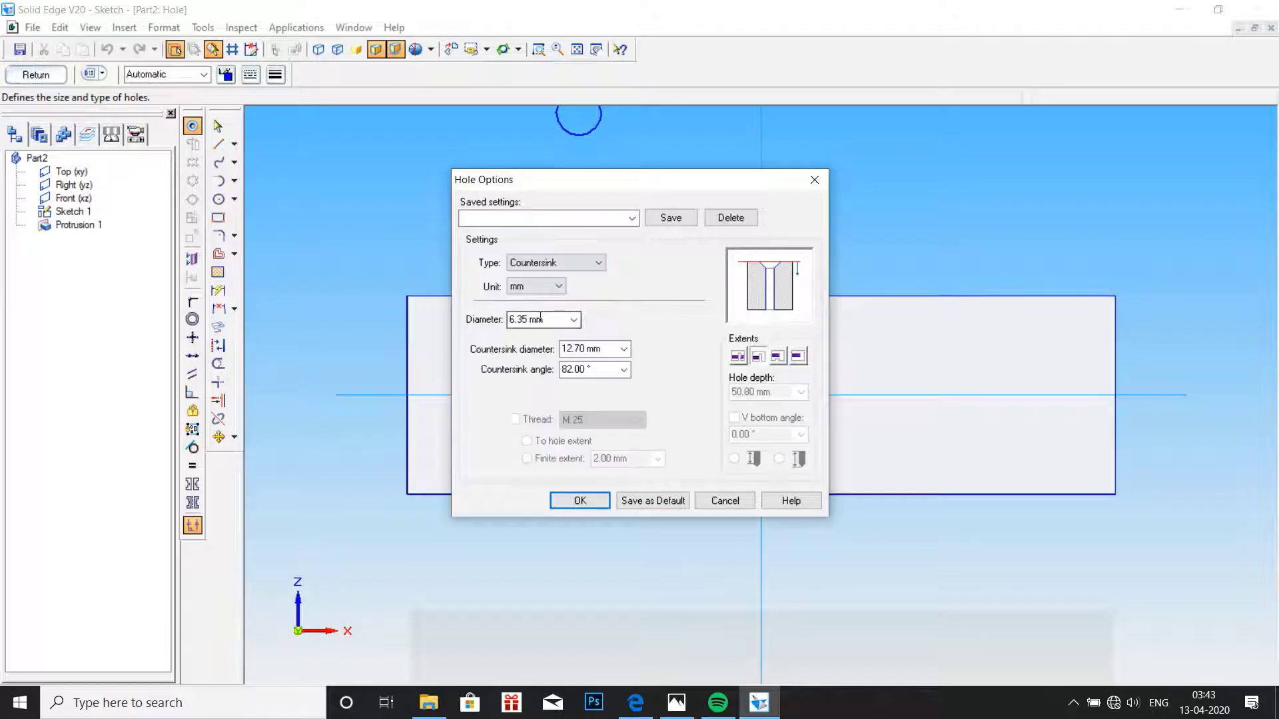
double_click(547, 321)
type("6.3")
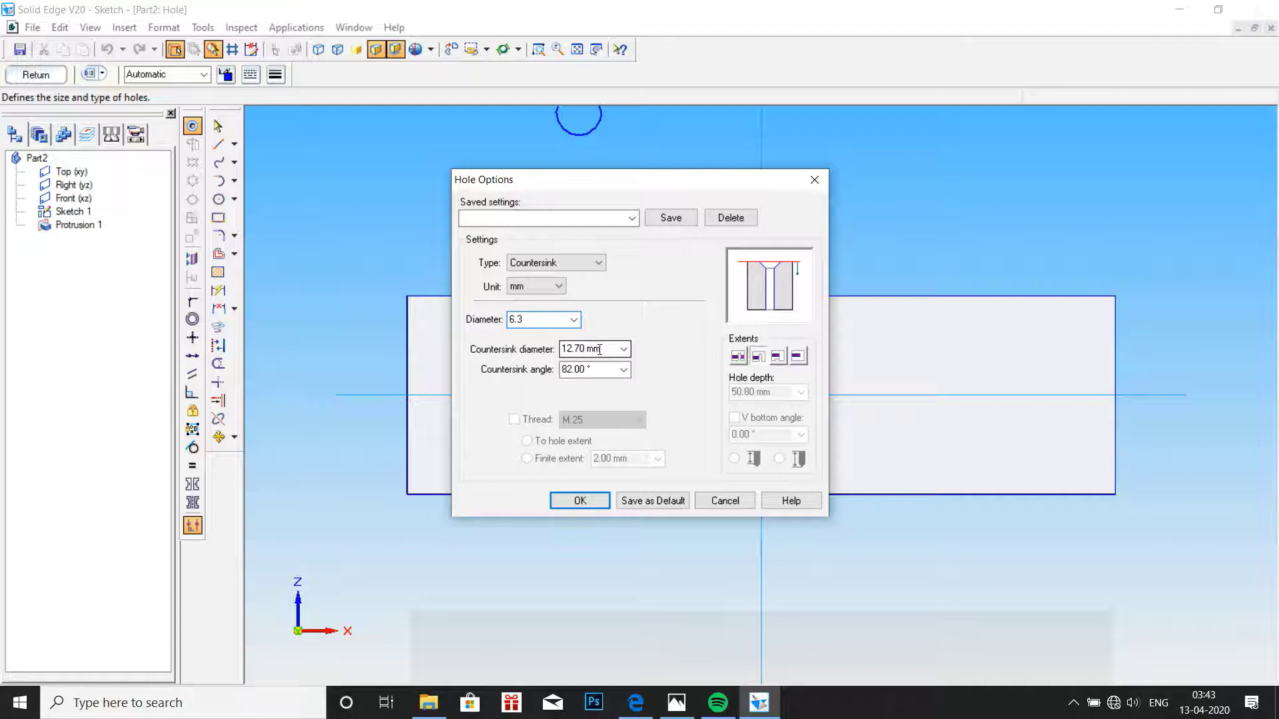
left_click_drag(600, 349, 561, 349)
type("12")
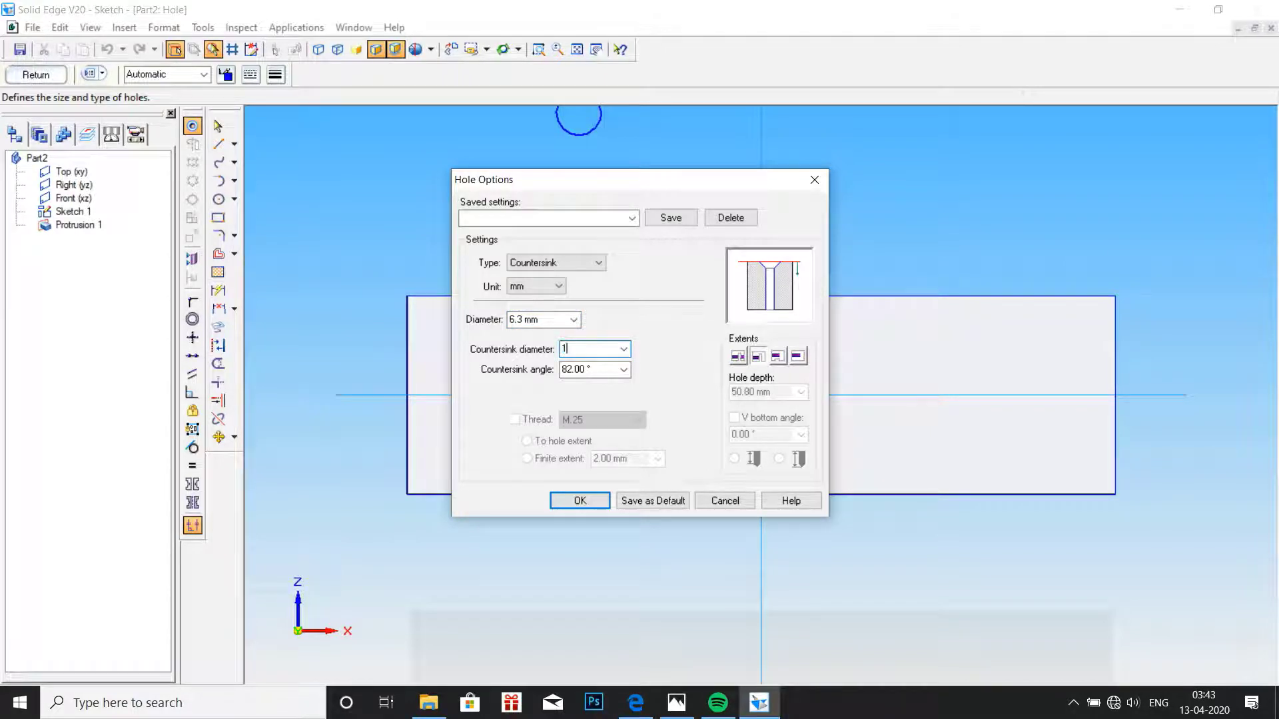
double_click(604, 368)
- Set the countersink angle to 90° and place one hole on each side of centre
type("9")
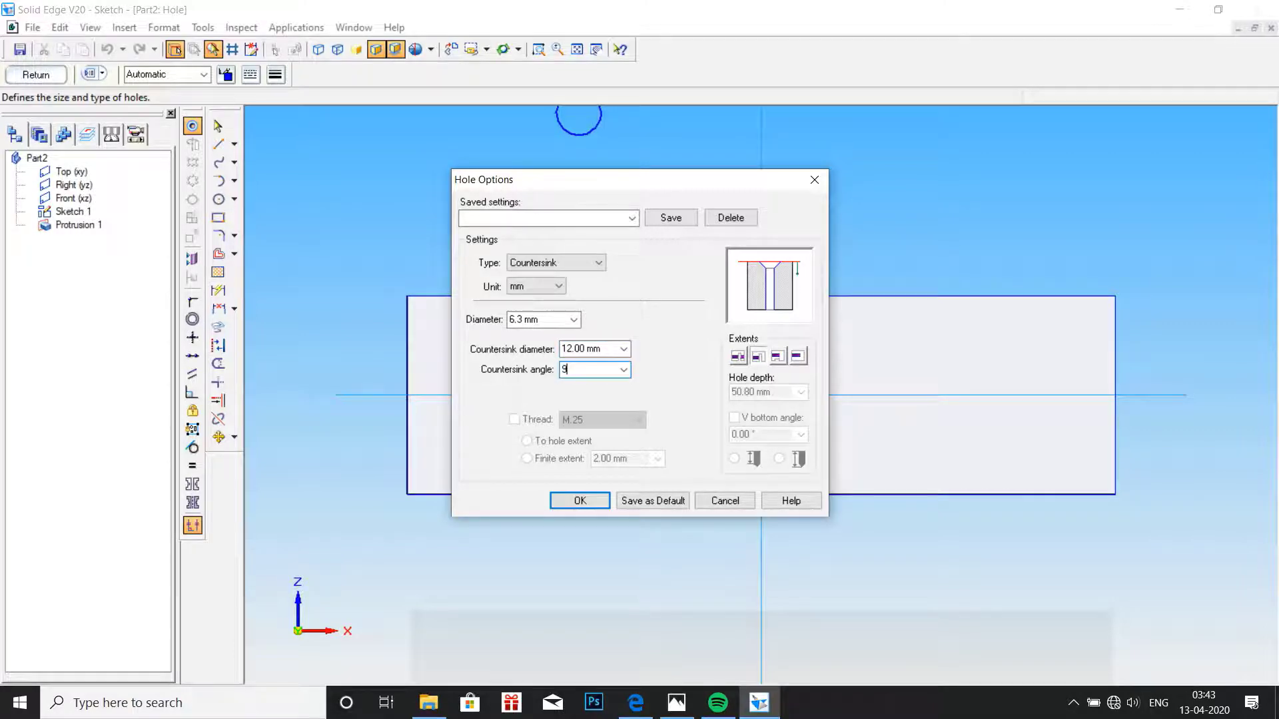
type("0")
key("Return")
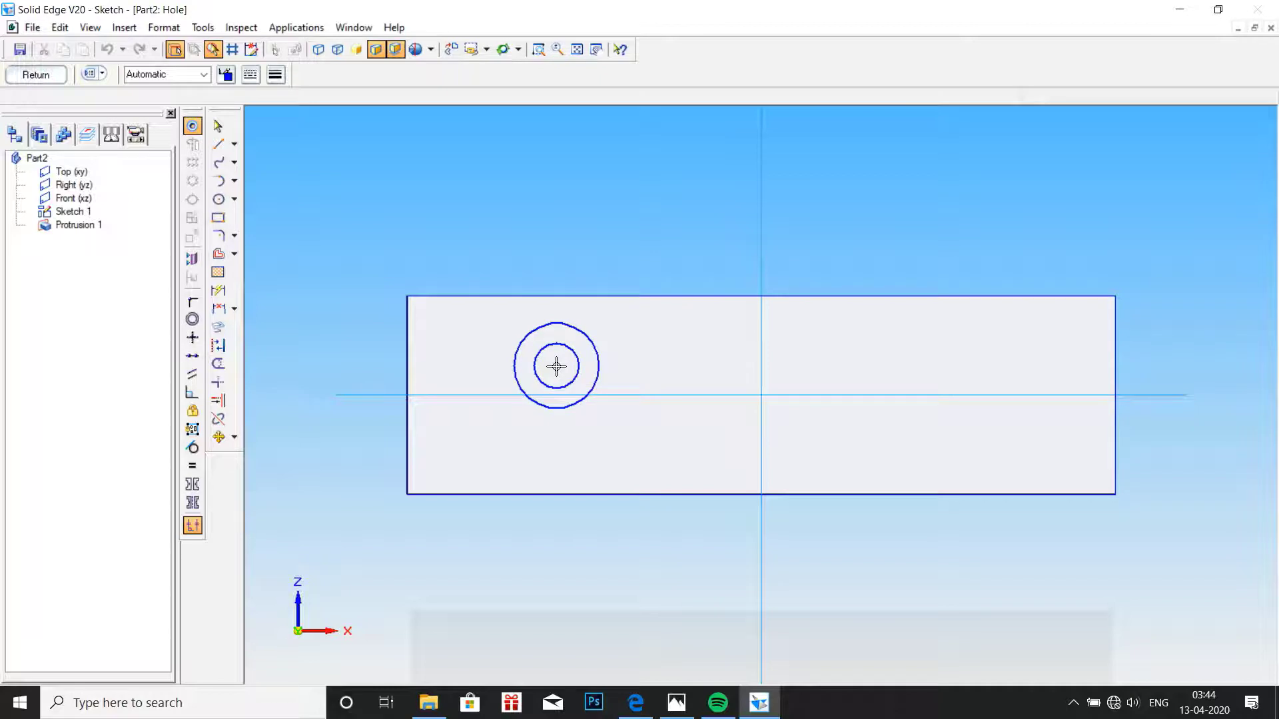
left_click(556, 365)
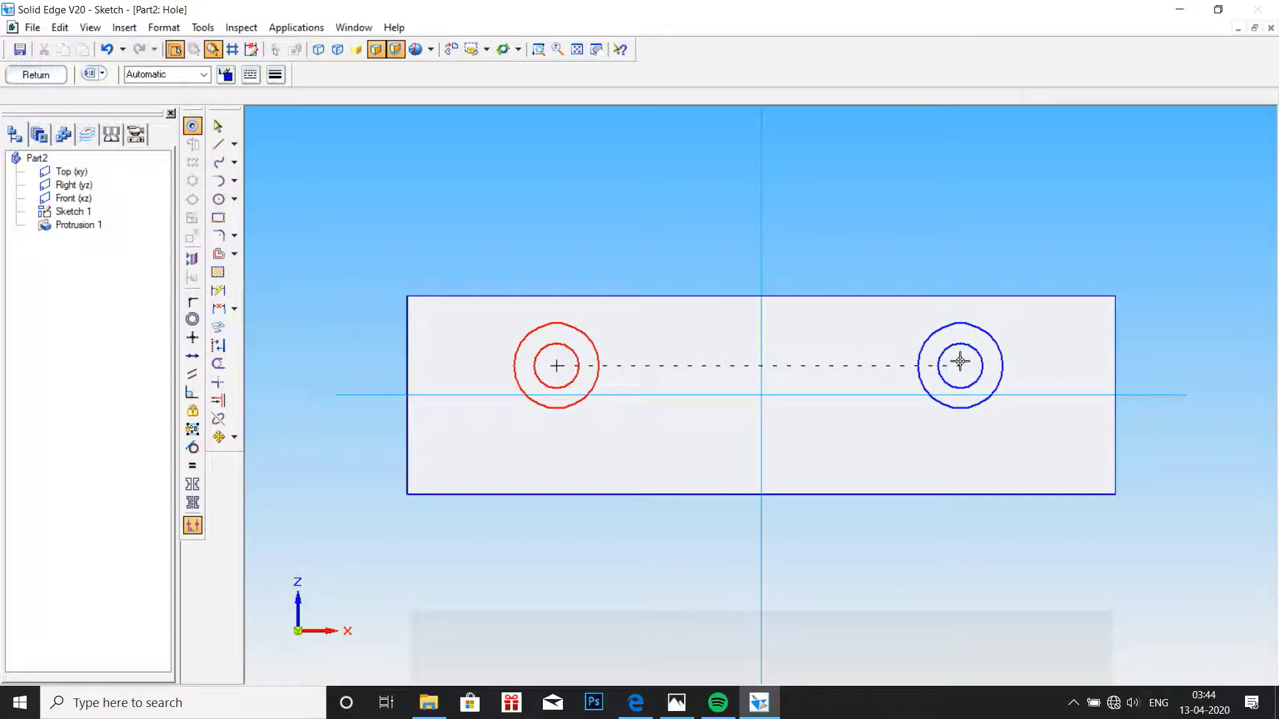
left_click(960, 365)
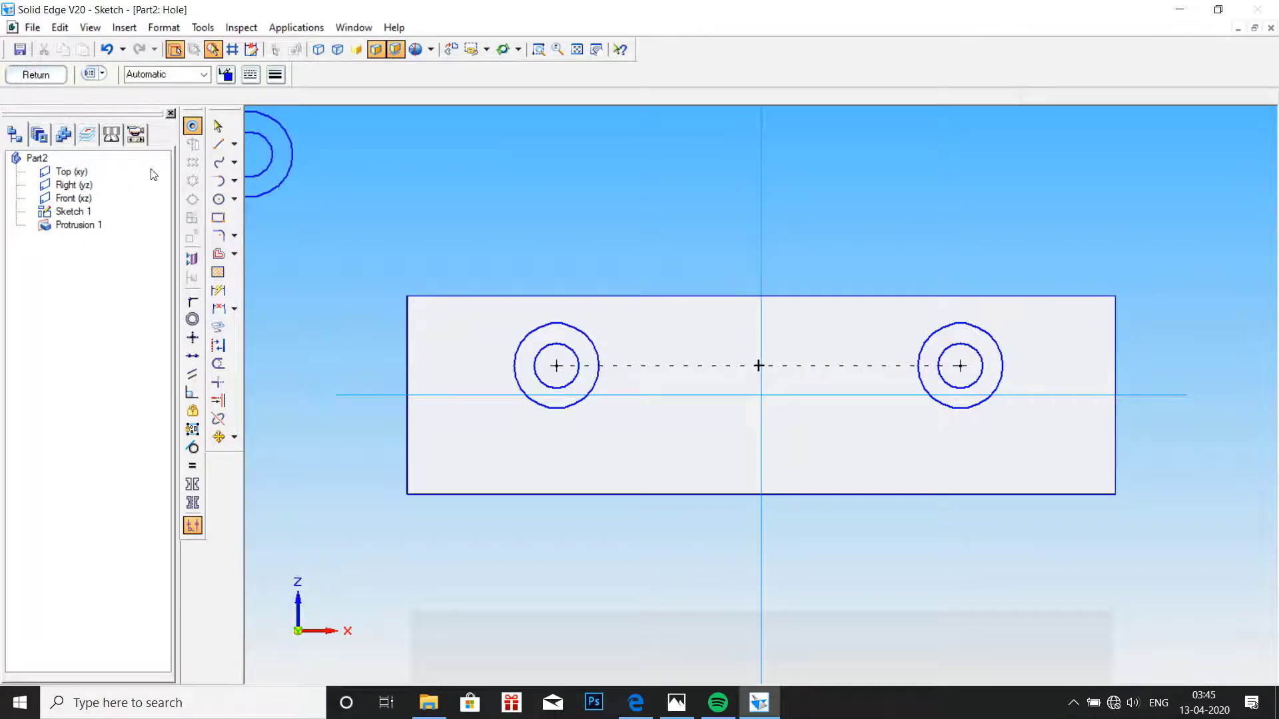
- Dimension the spacing between the two hole centres as 60 mm
left_click(216, 289)
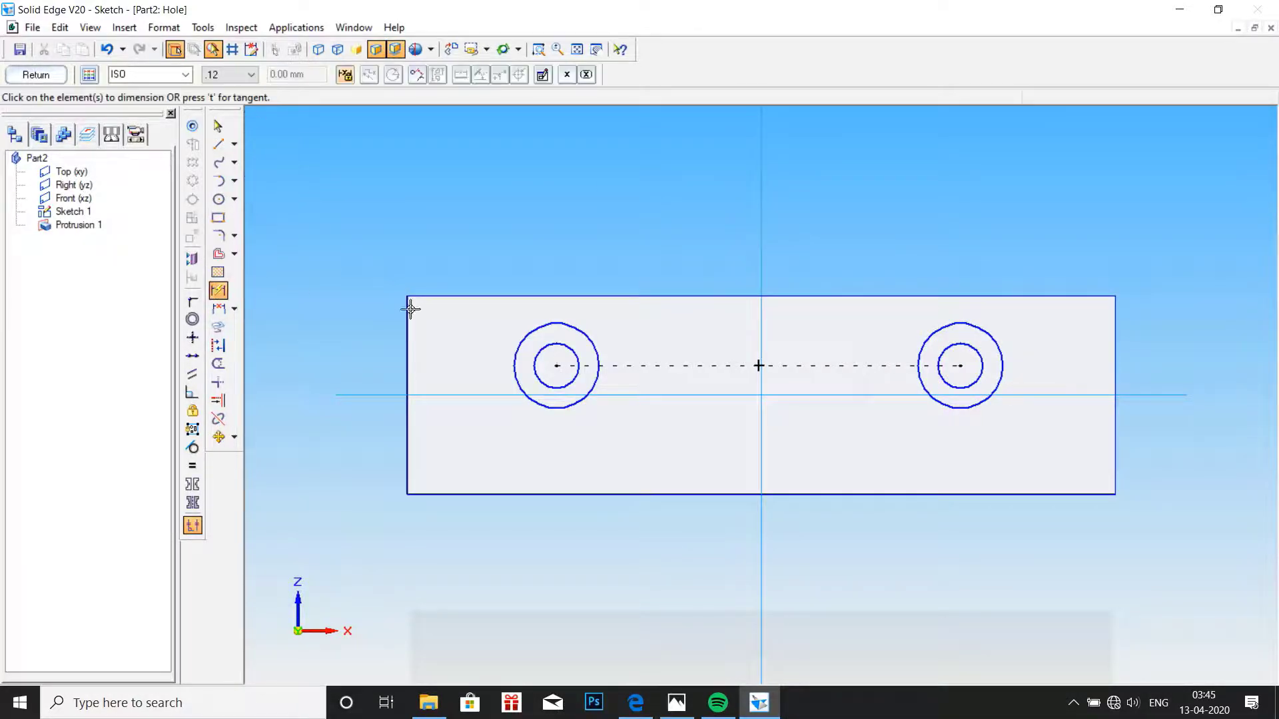
left_click(534, 328)
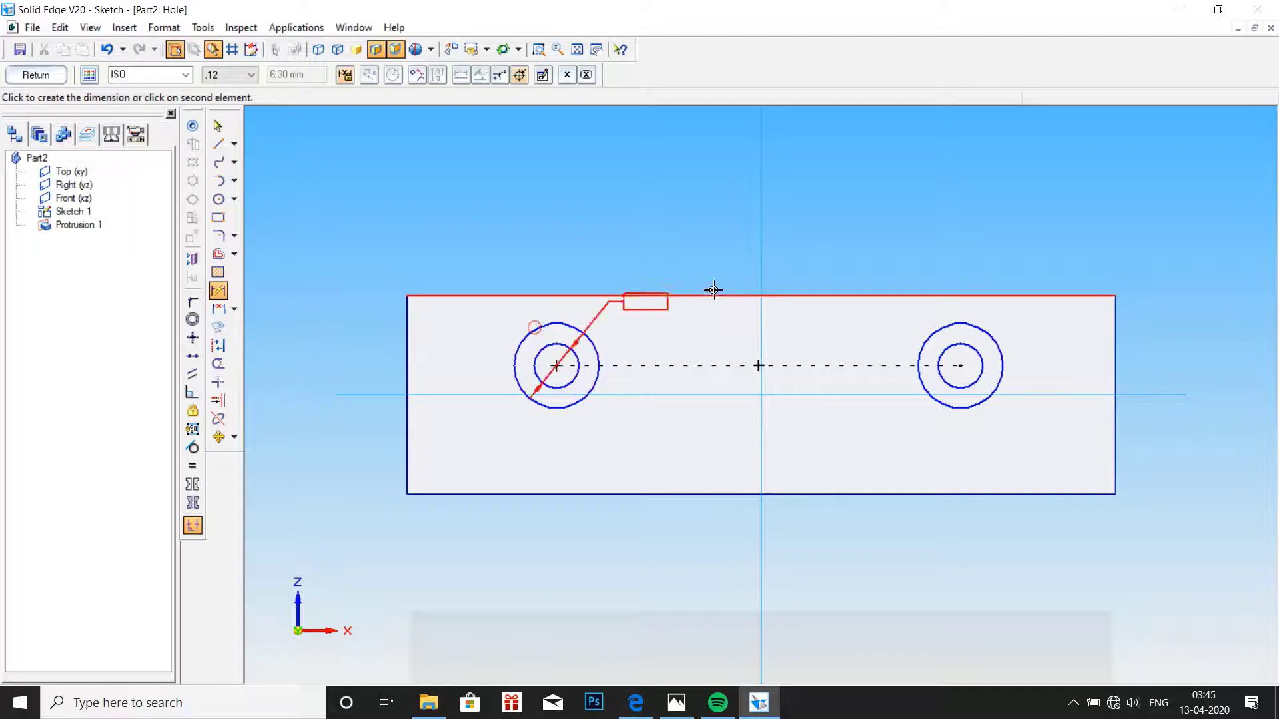
left_click(926, 335)
left_click(797, 226)
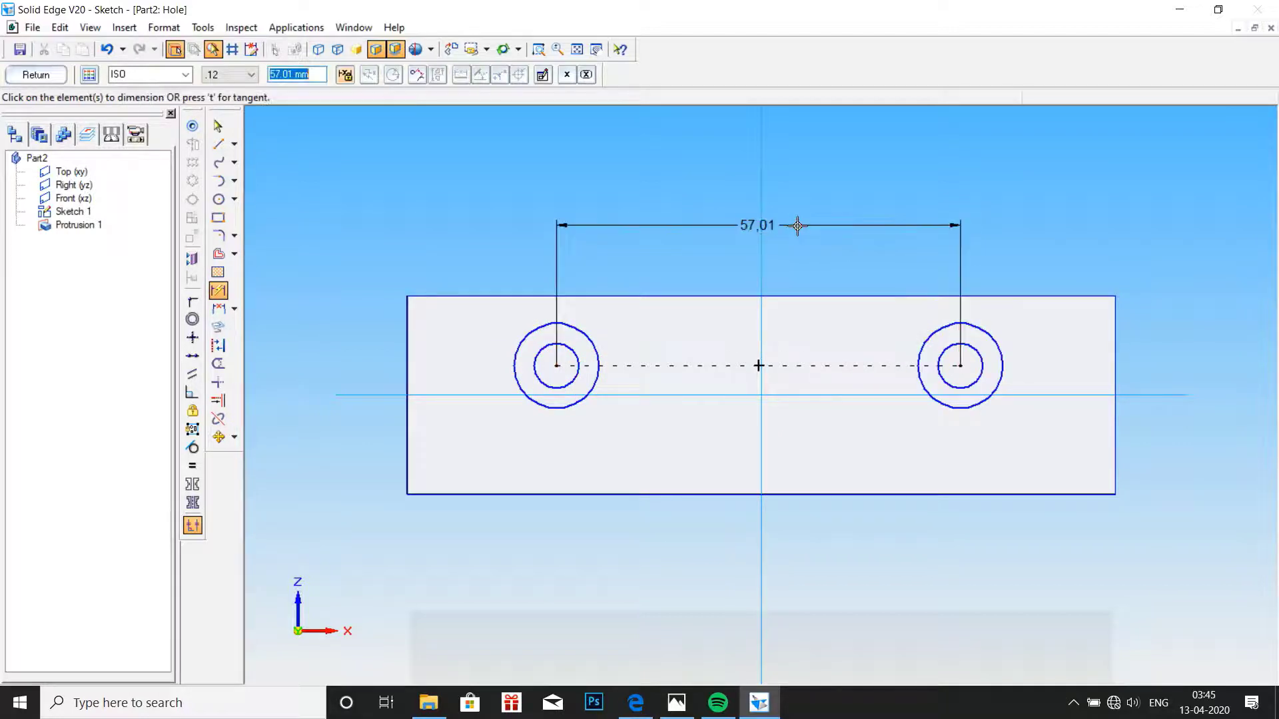
type("60")
key("Return")
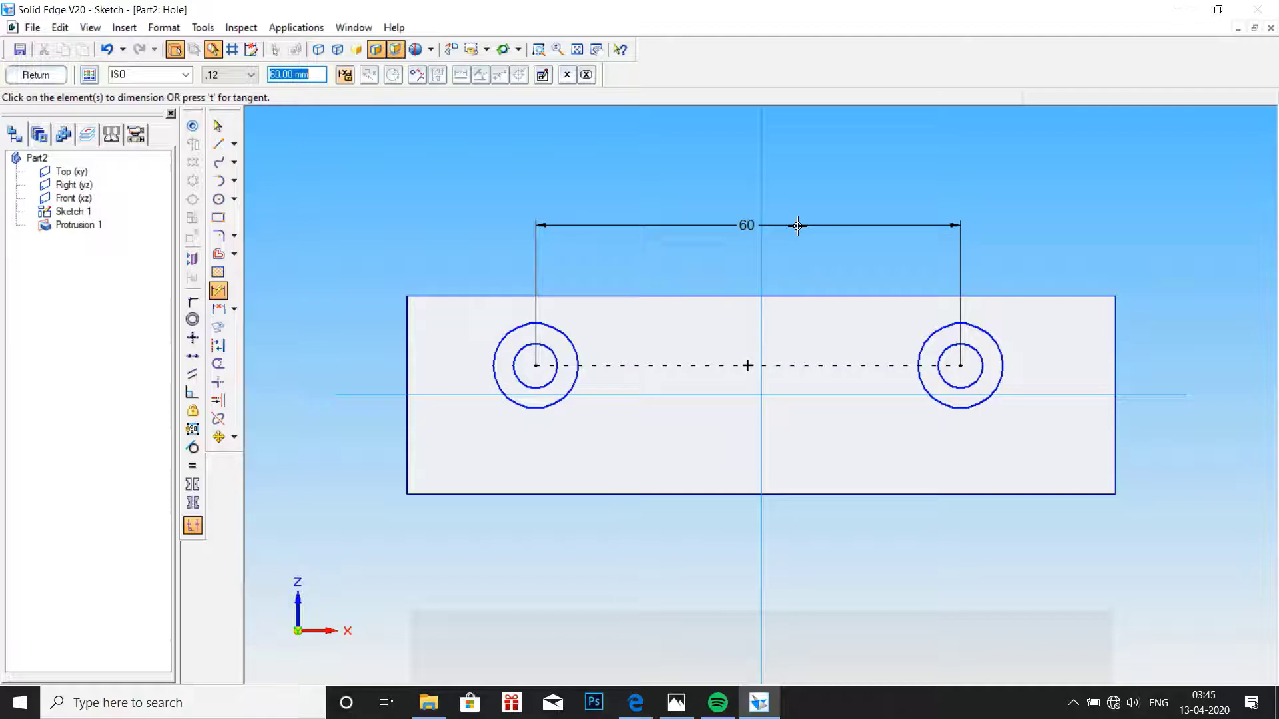
- Set the left hole 30 mm from the vertical centre line, then view the vice drawing
left_click(509, 329)
left_click(762, 287)
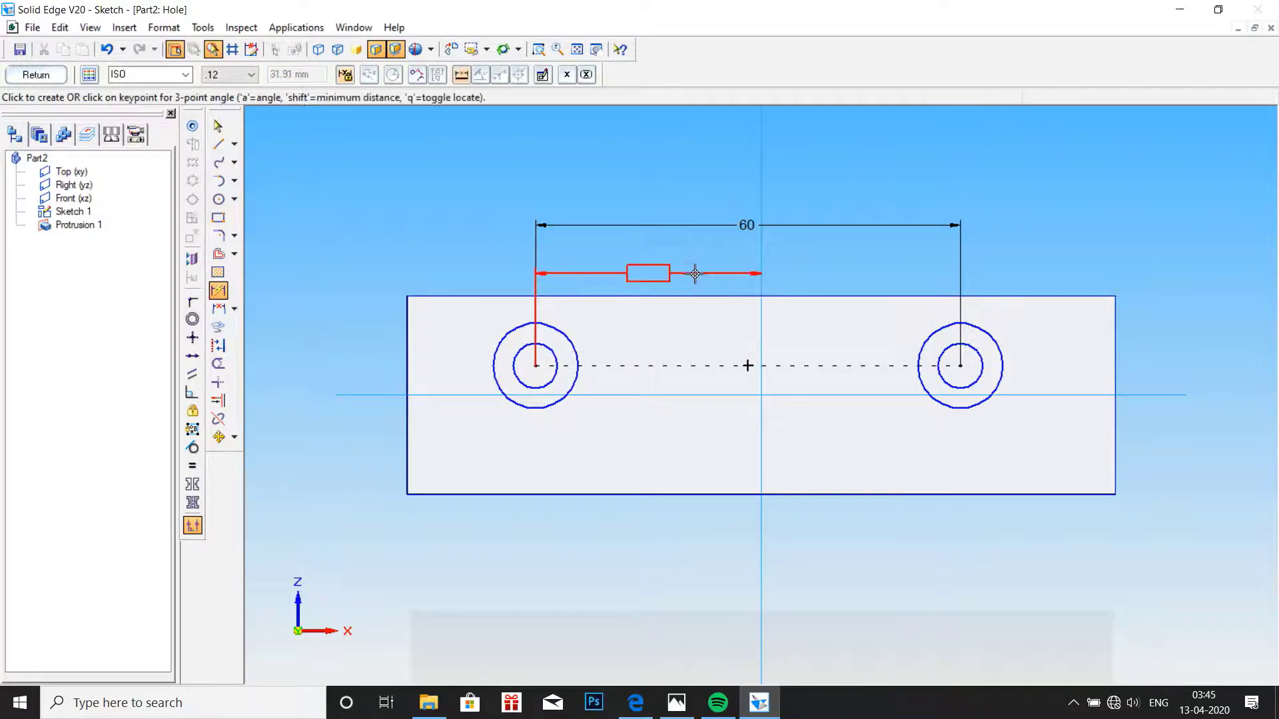
left_click(694, 273)
type("30")
key("Return")
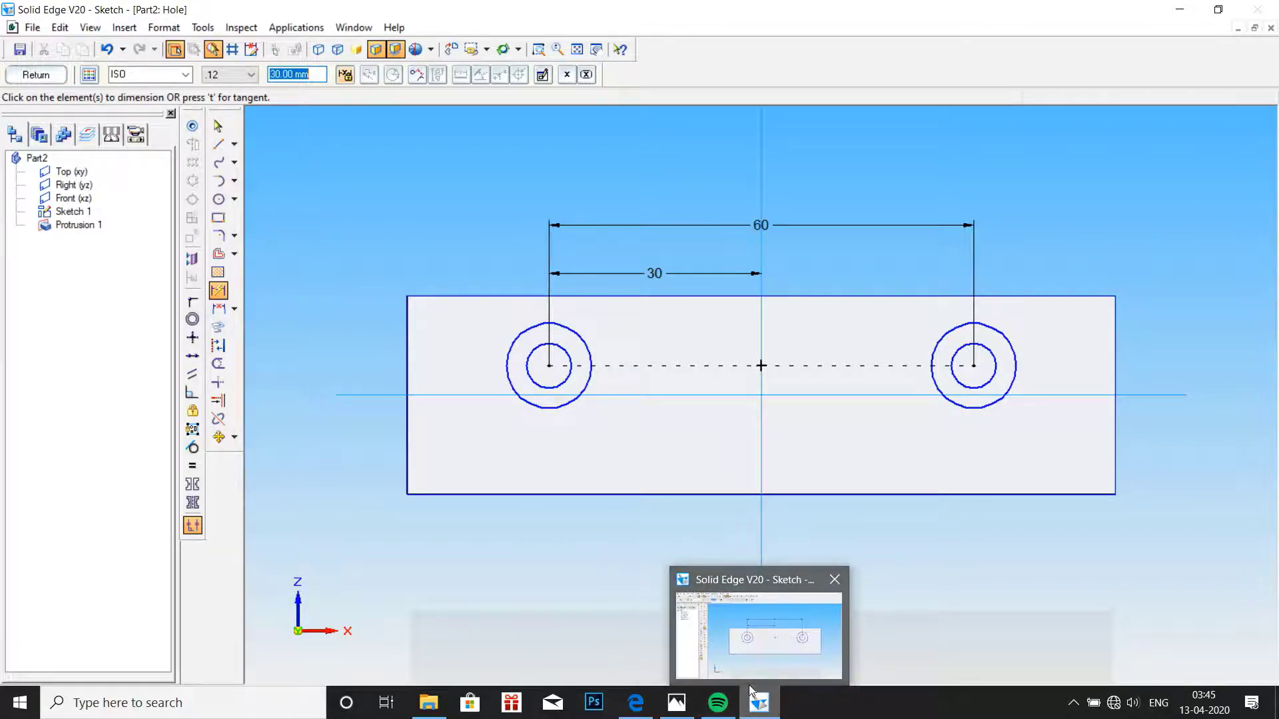
left_click(686, 707)
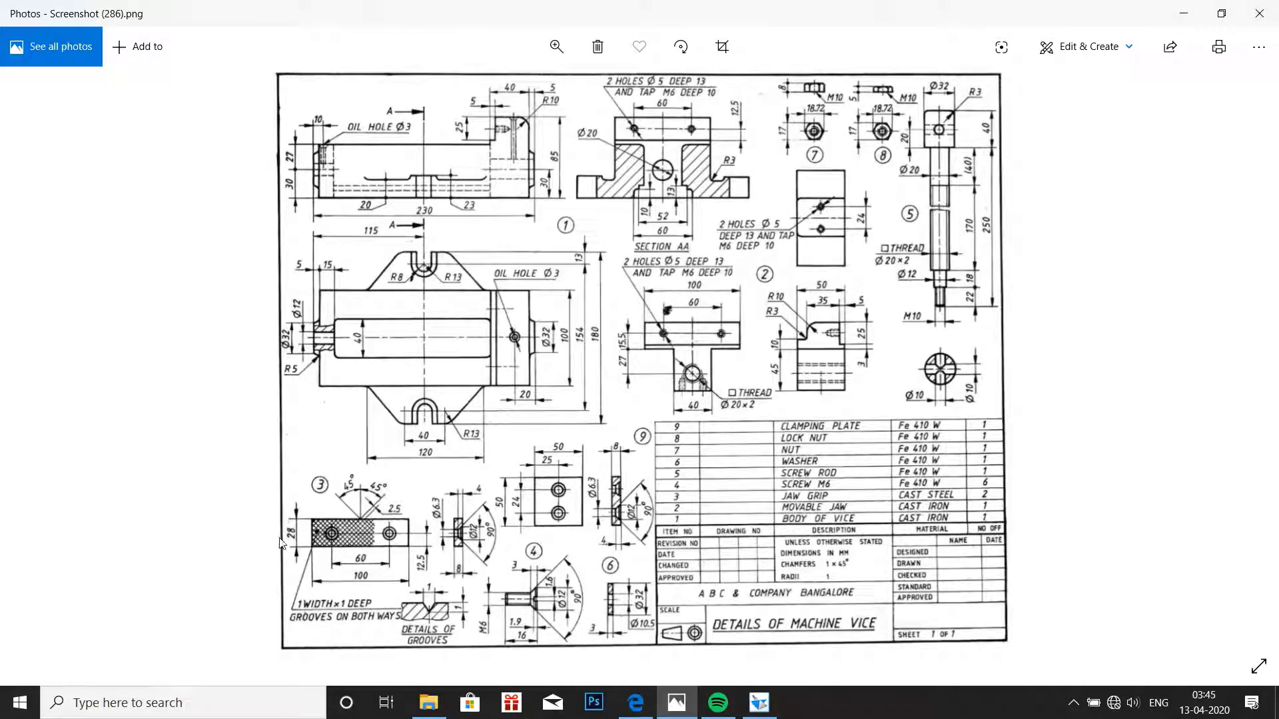
- Switch from the vice drawing back to the Solid Edge hole sketch
left_click(760, 702)
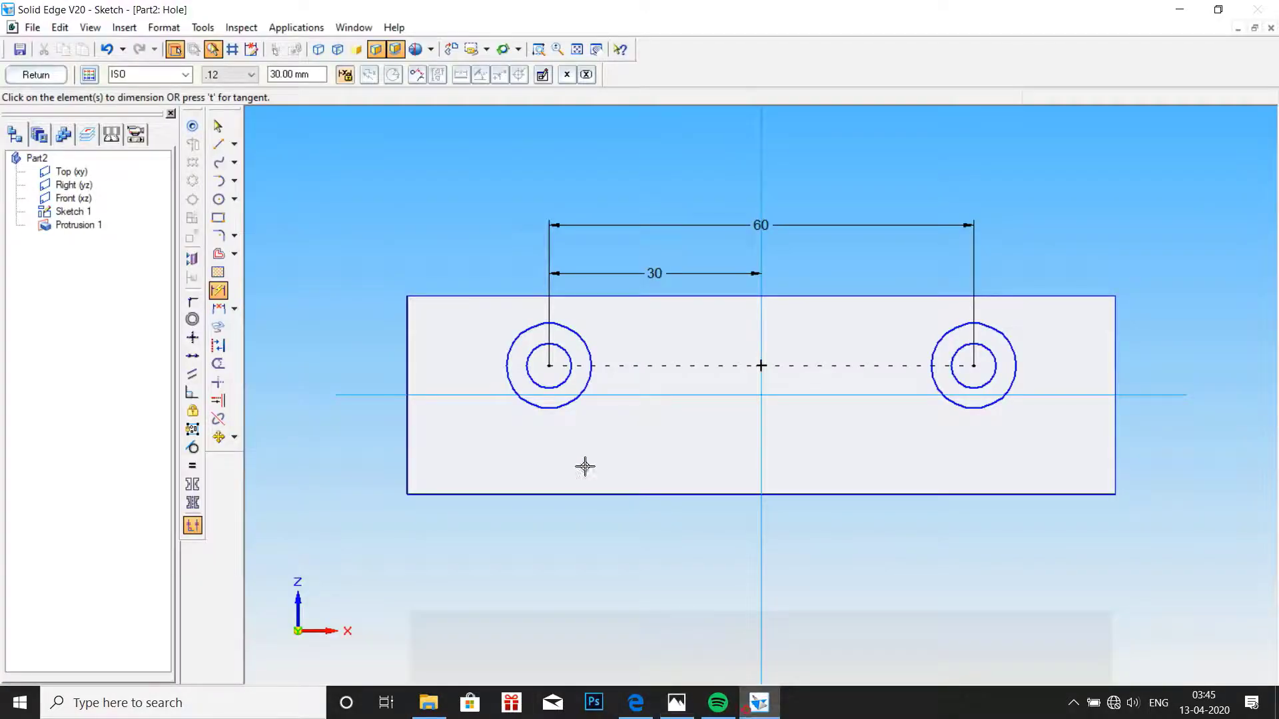
- Dimension the left hole centre 12.5 mm above the plate's bottom edge
left_click(460, 395)
key("Escape")
left_click(508, 353)
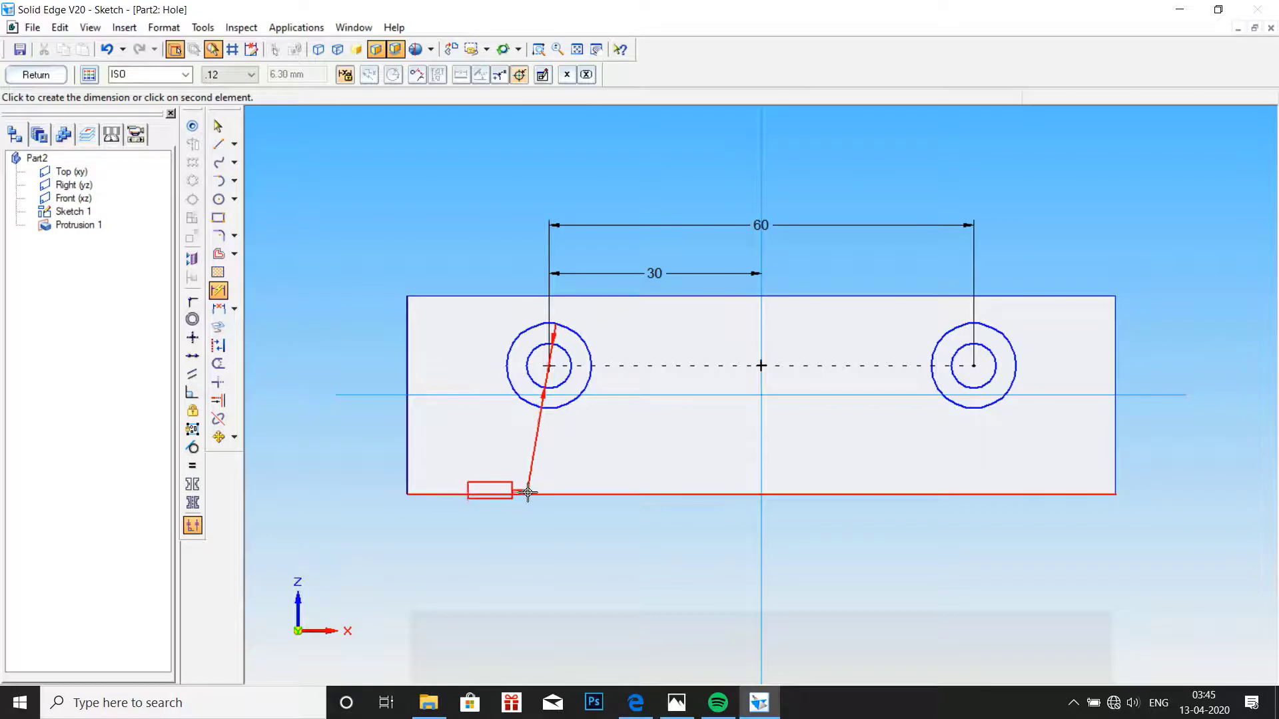
left_click(460, 472)
left_click(343, 450)
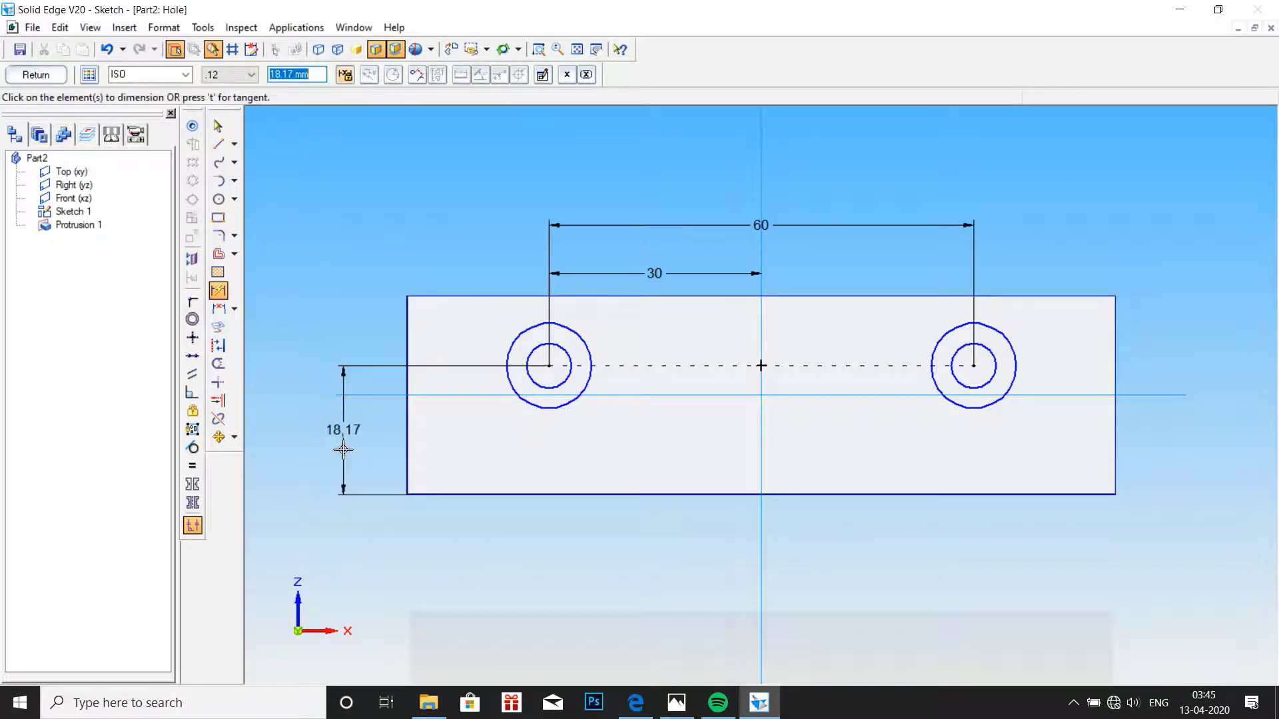
type("12.5")
key("Return")
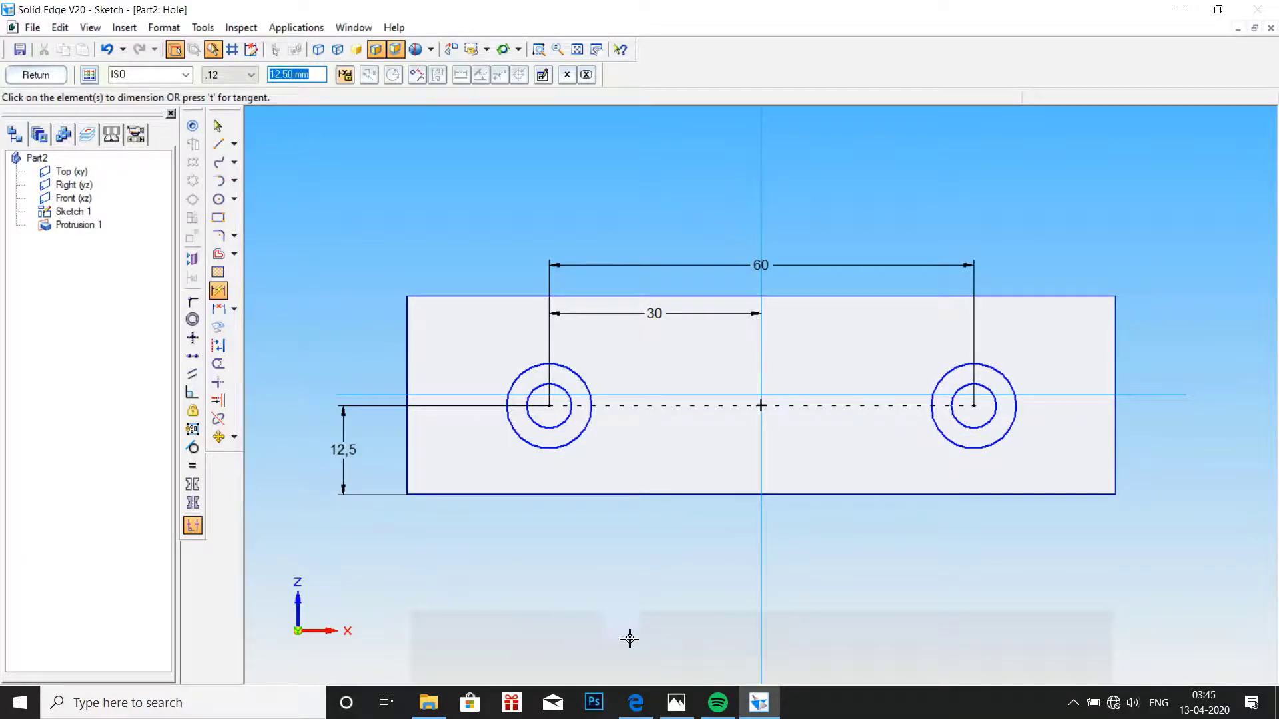
- Exit the hole sketch, choose the cut side, and finish Hole 1 in the plate
mouse_move(673, 703)
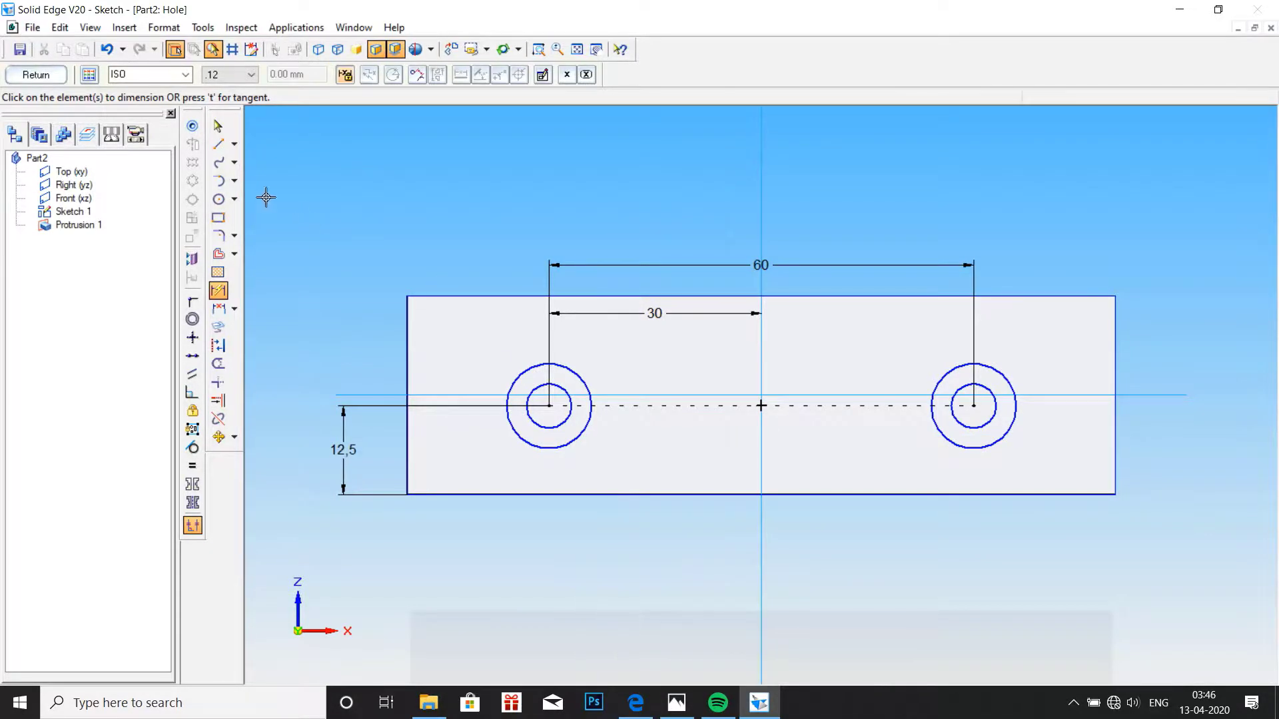
left_click(33, 75)
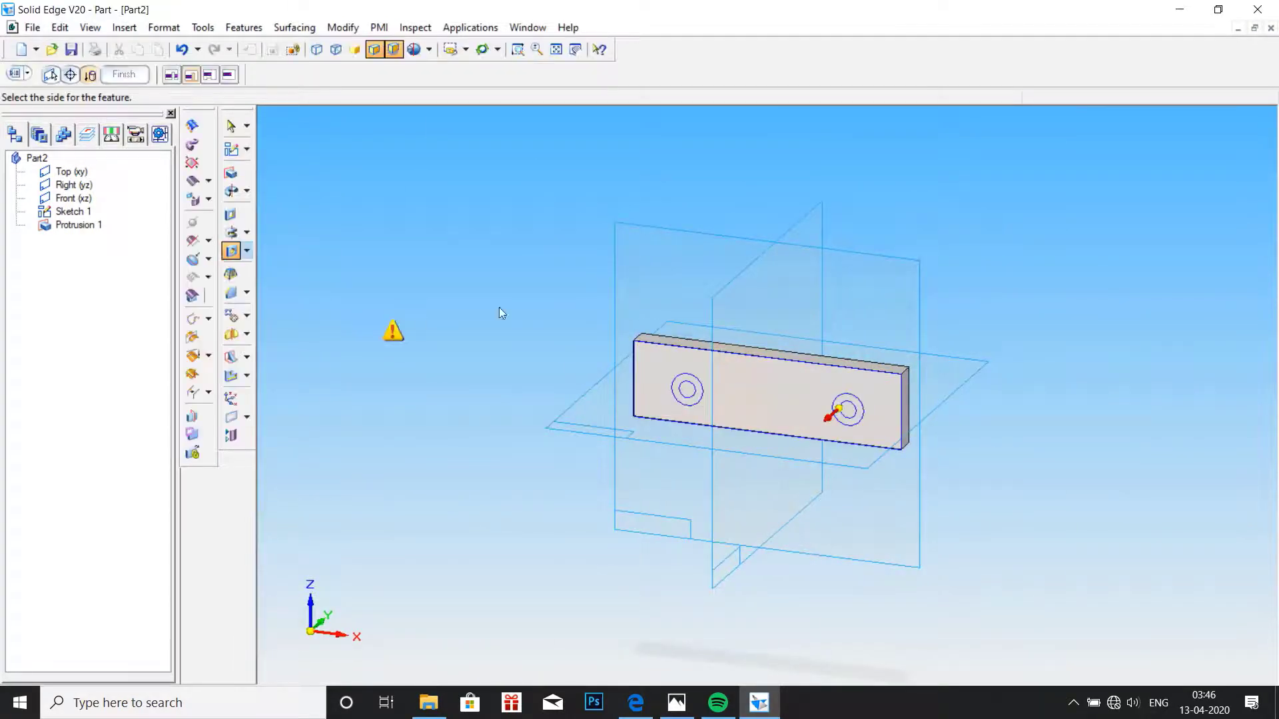
left_click(703, 252)
right_click(703, 250)
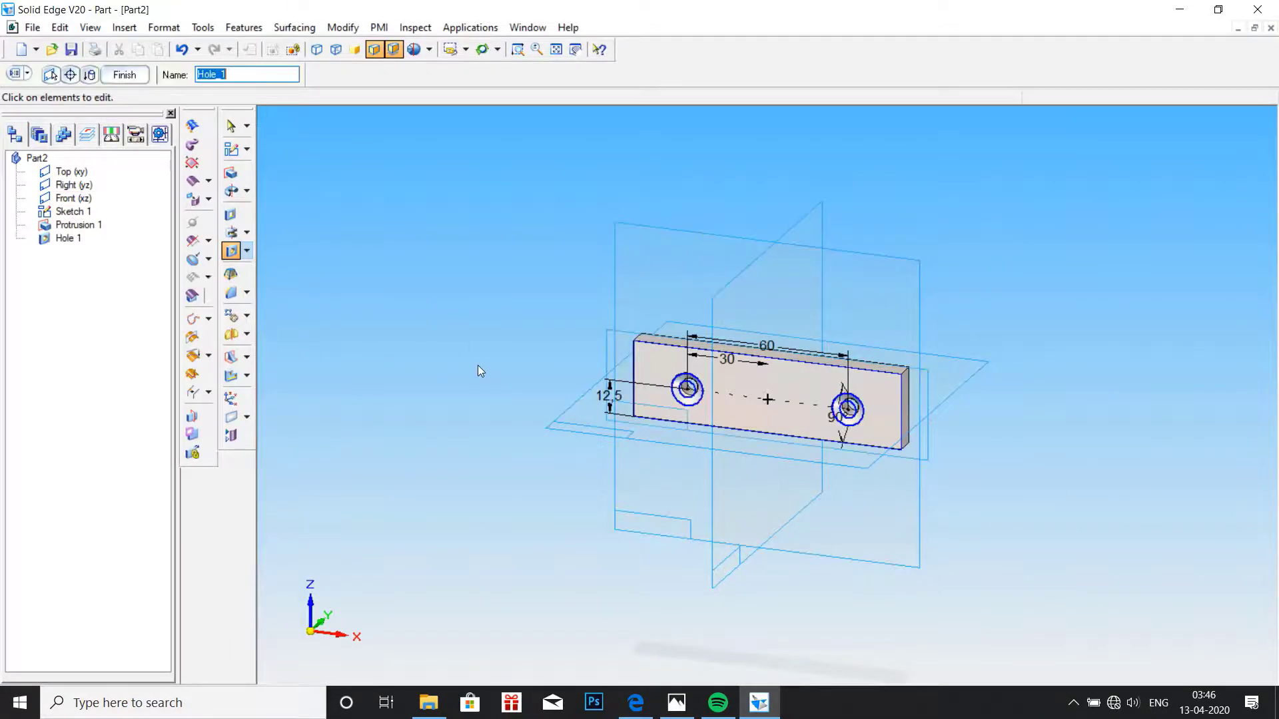
middle_click_drag(477, 365, 572, 381)
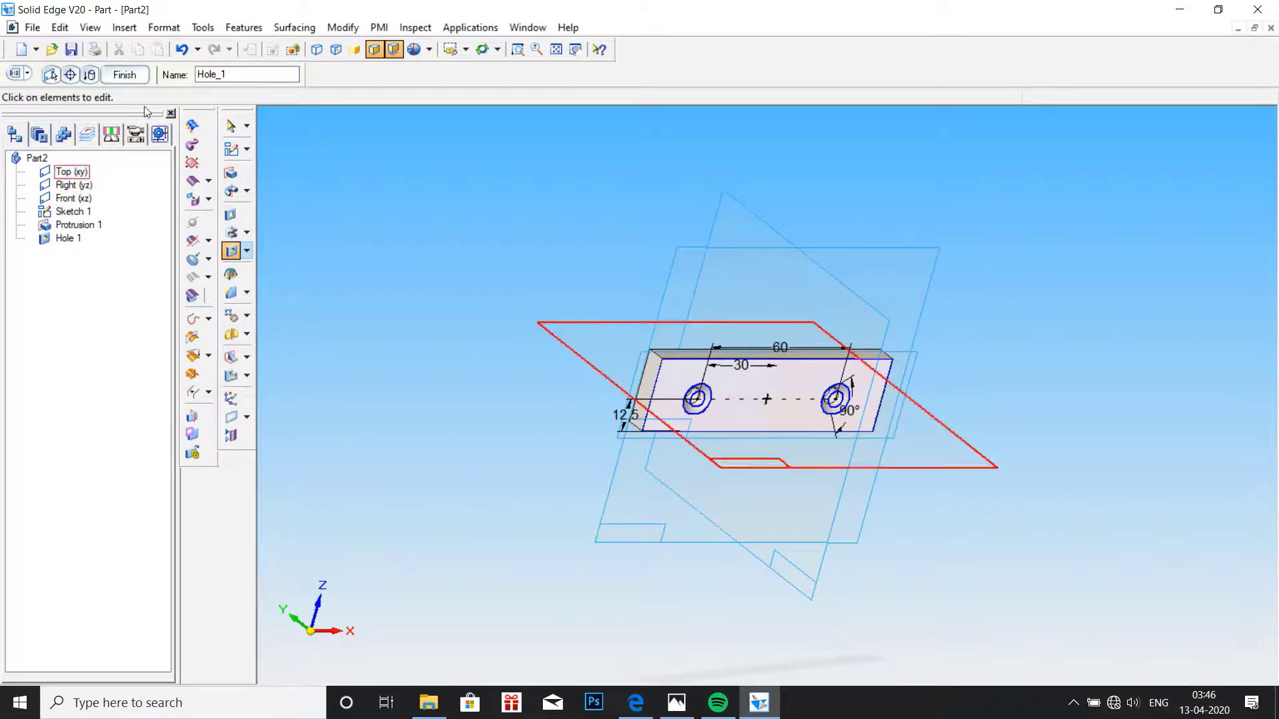
left_click(120, 75)
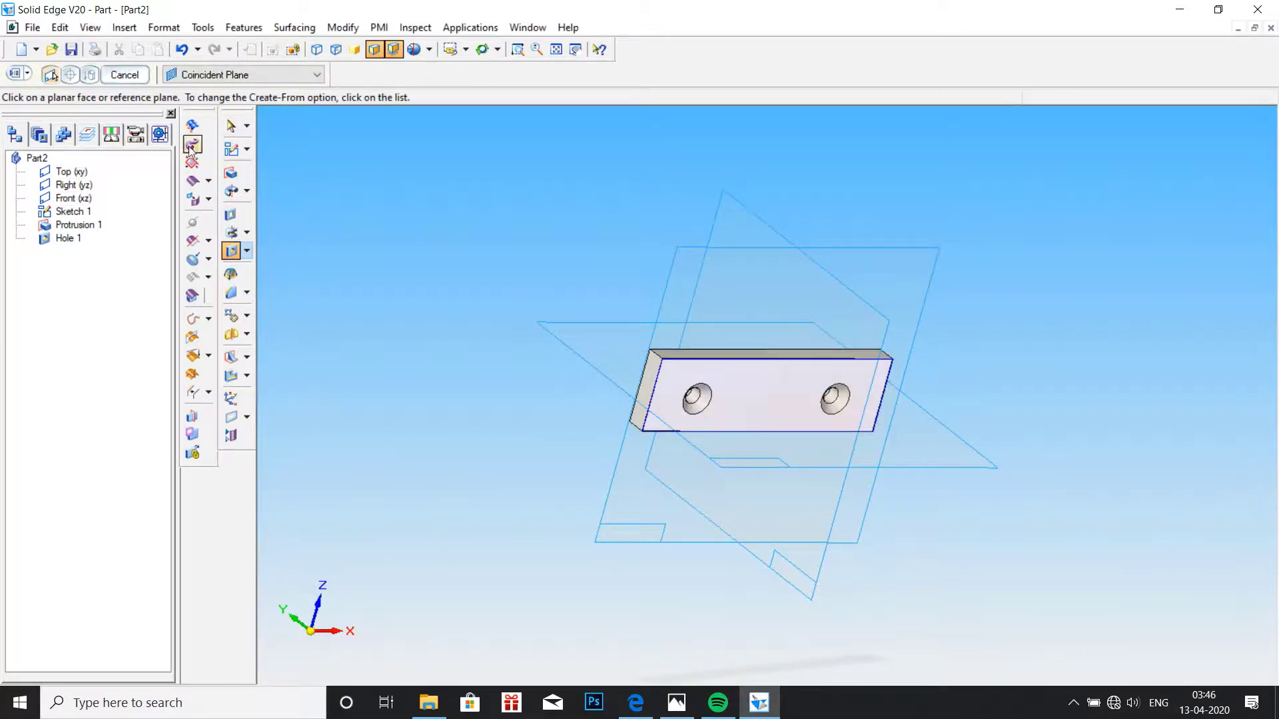
- Enter cast steel in the Material Table and apply it to the jaw grip plate
left_click(203, 27)
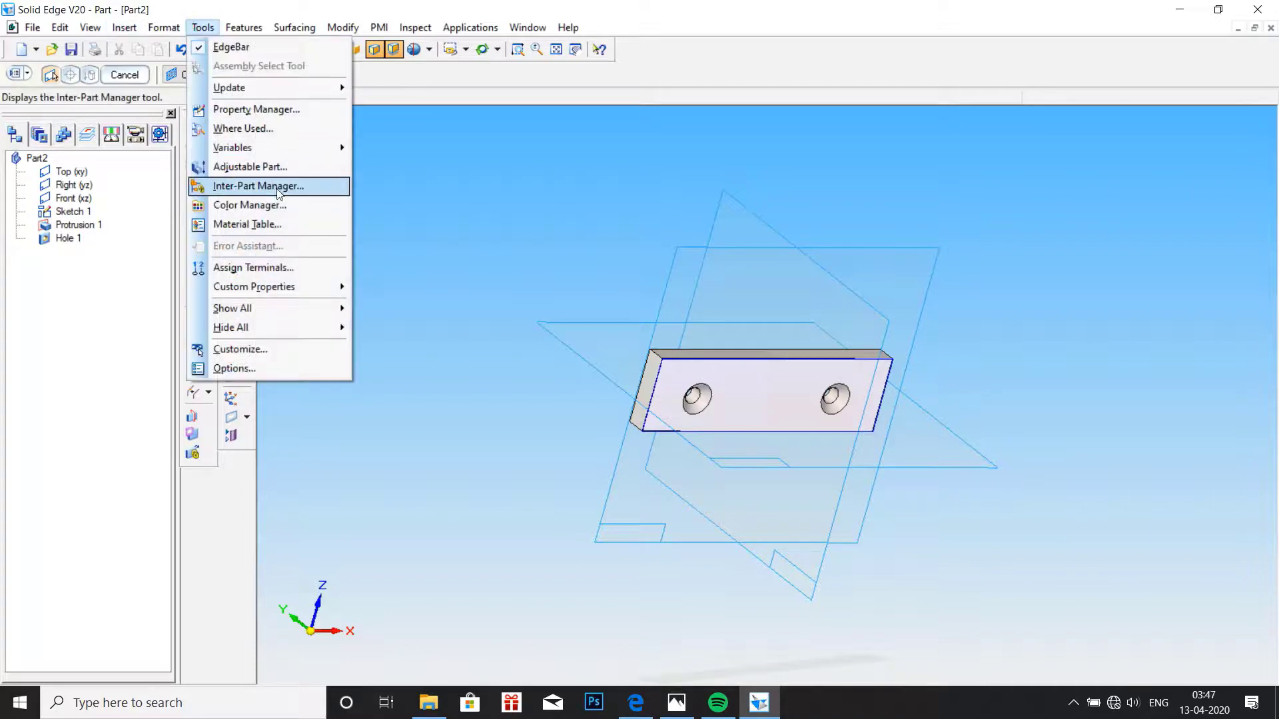
left_click(259, 226)
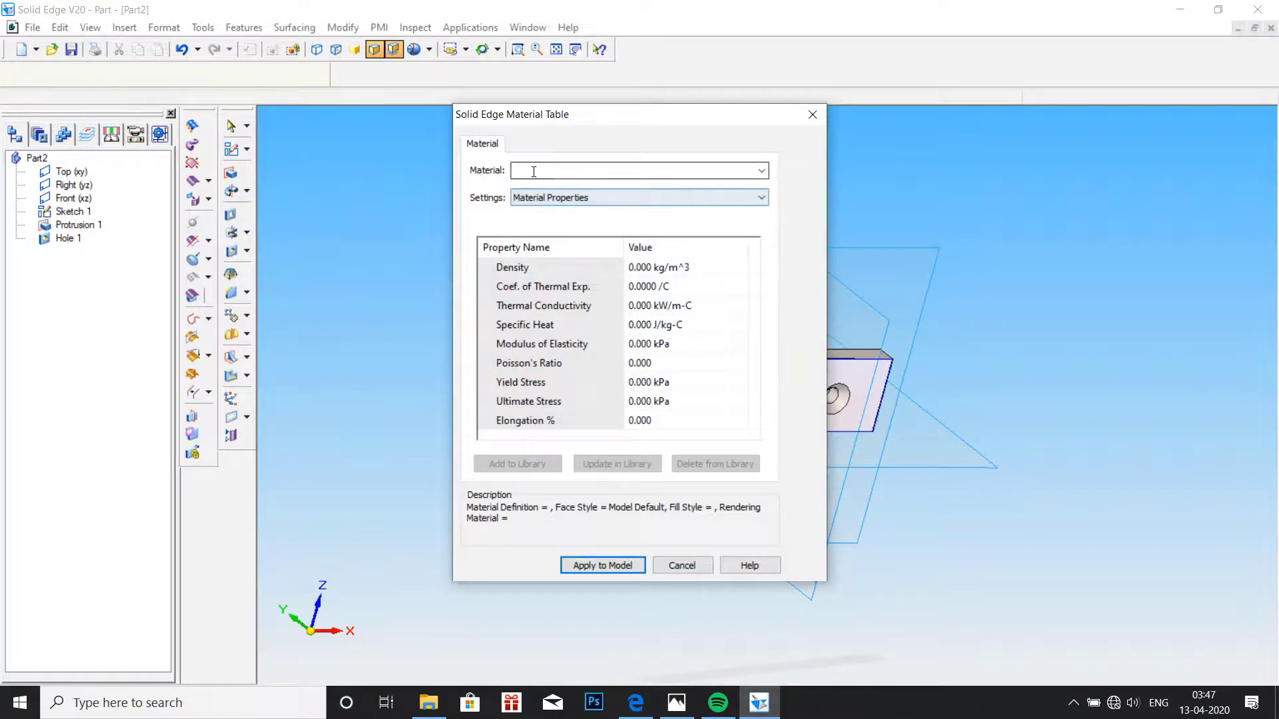
left_click(533, 170)
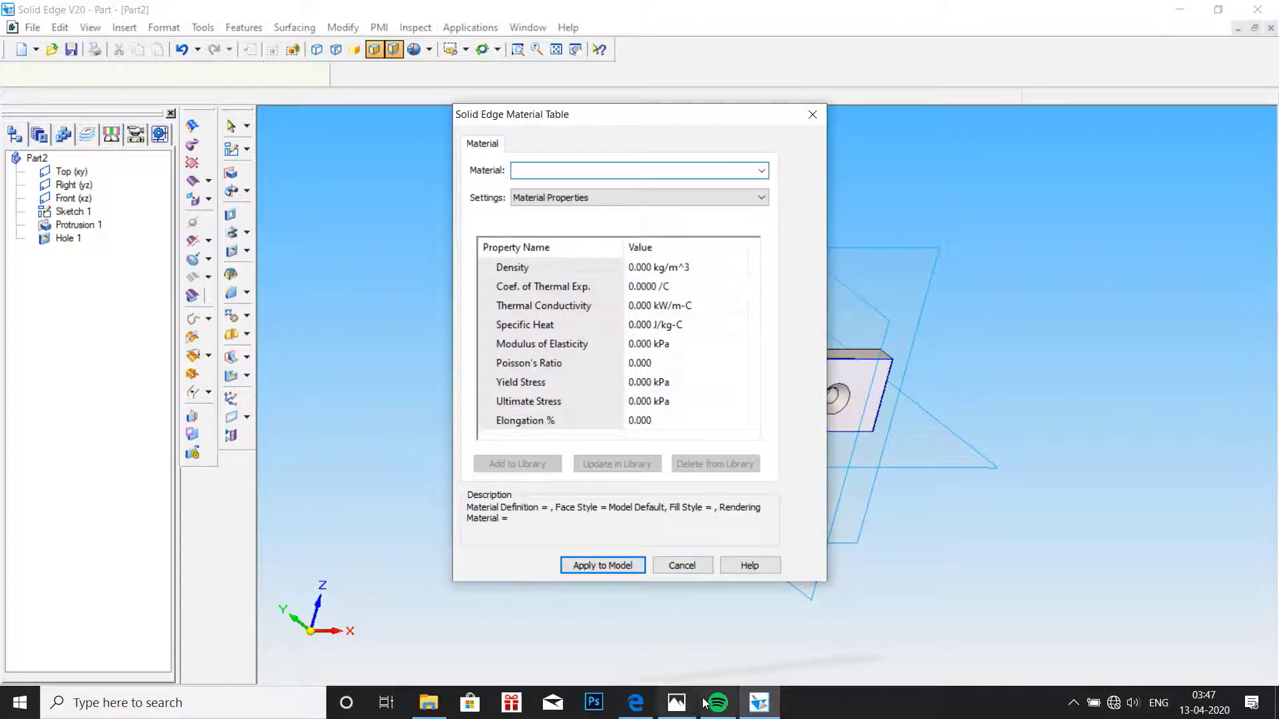
left_click(677, 702)
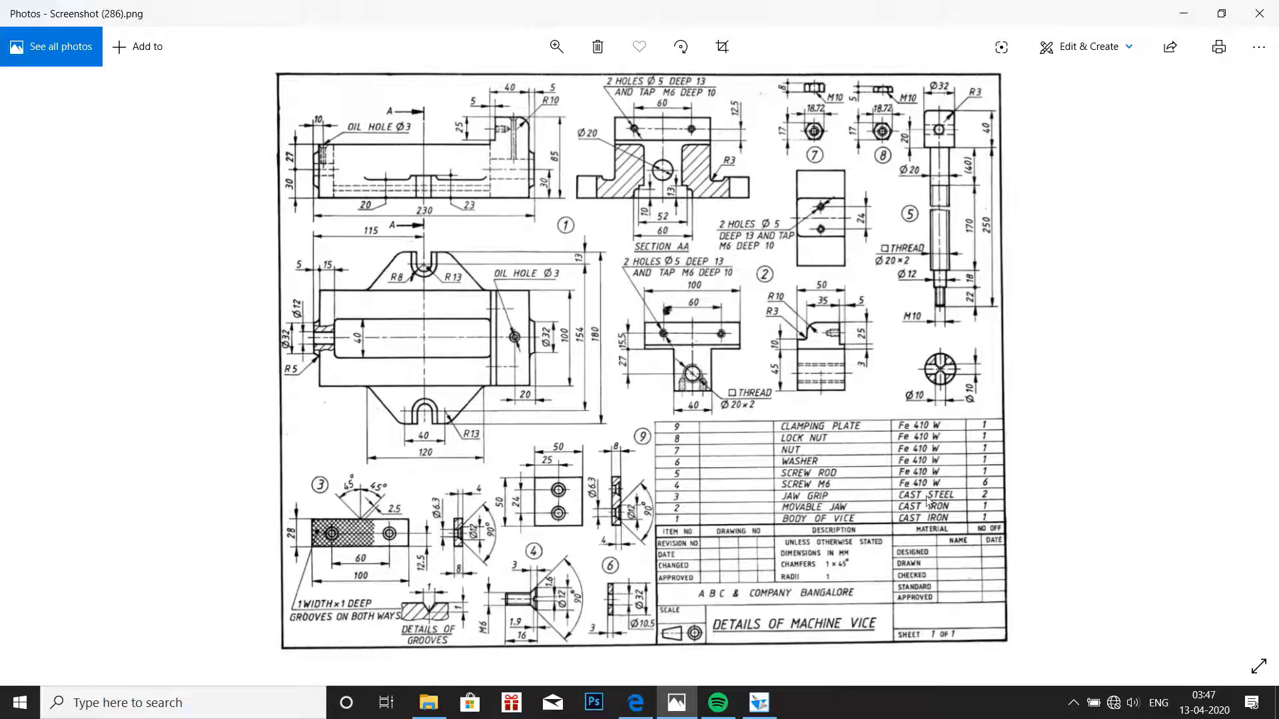
left_click(759, 702)
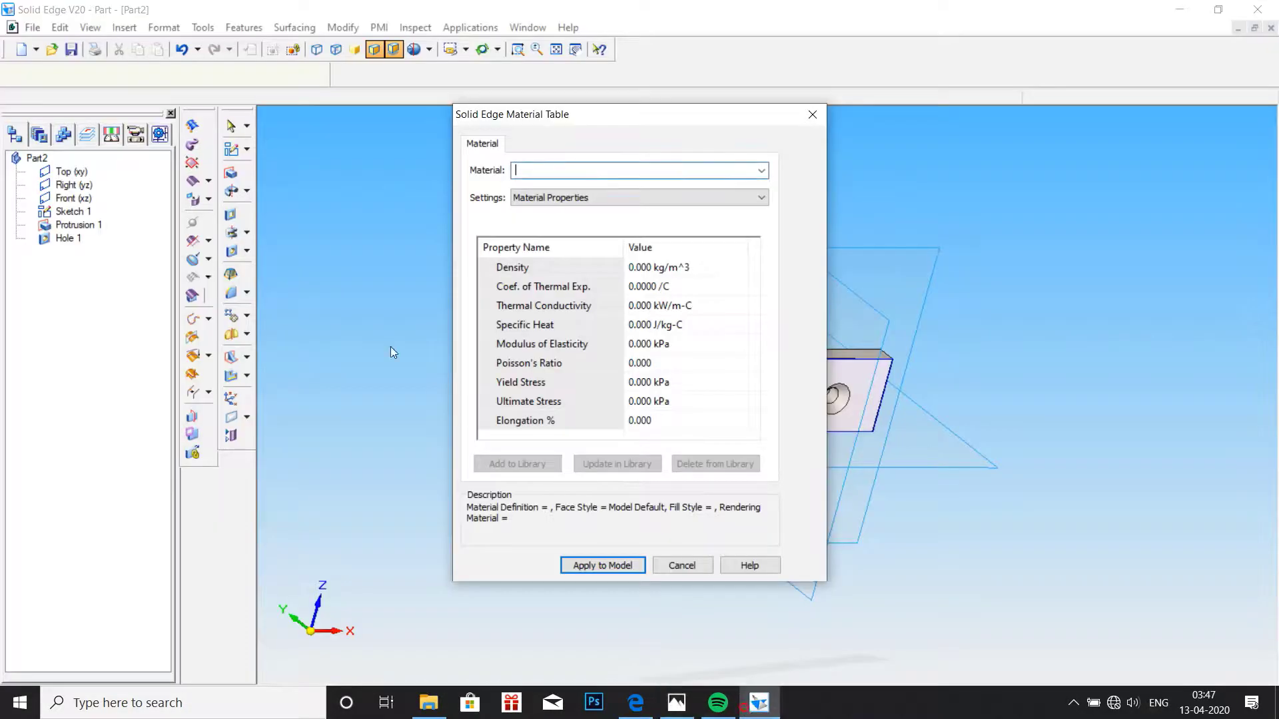
type("cas")
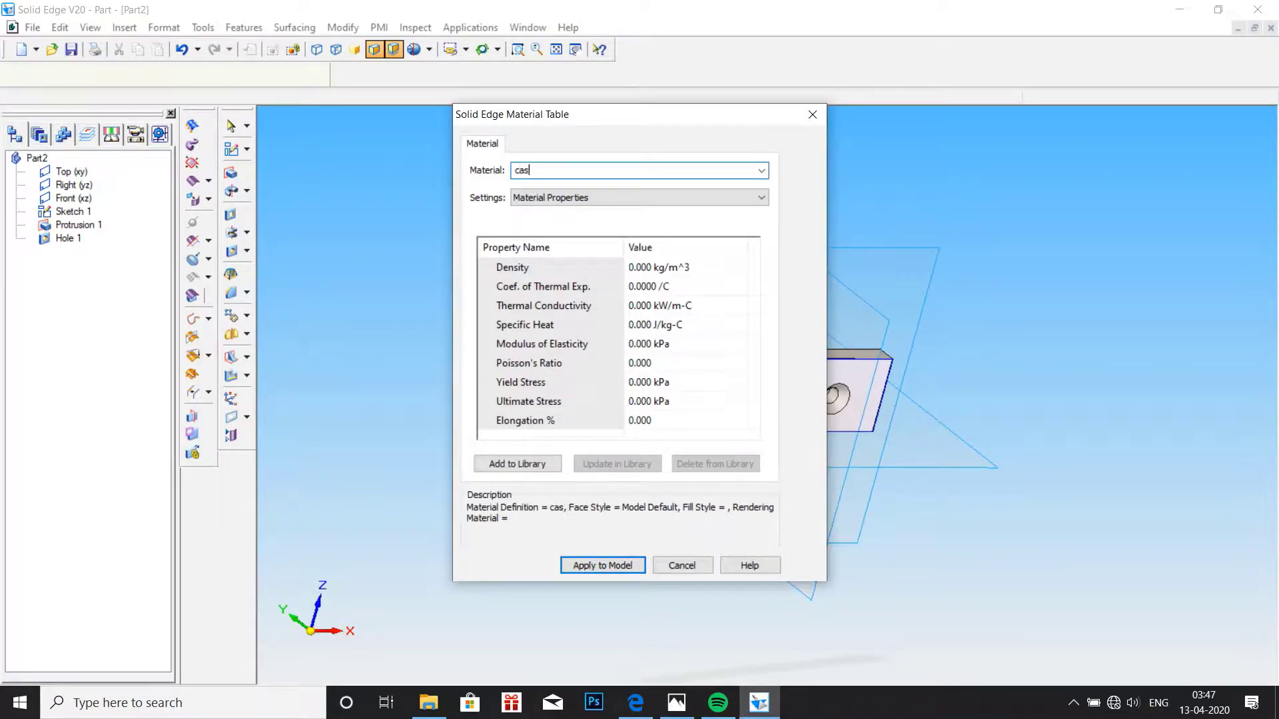
type("t steel")
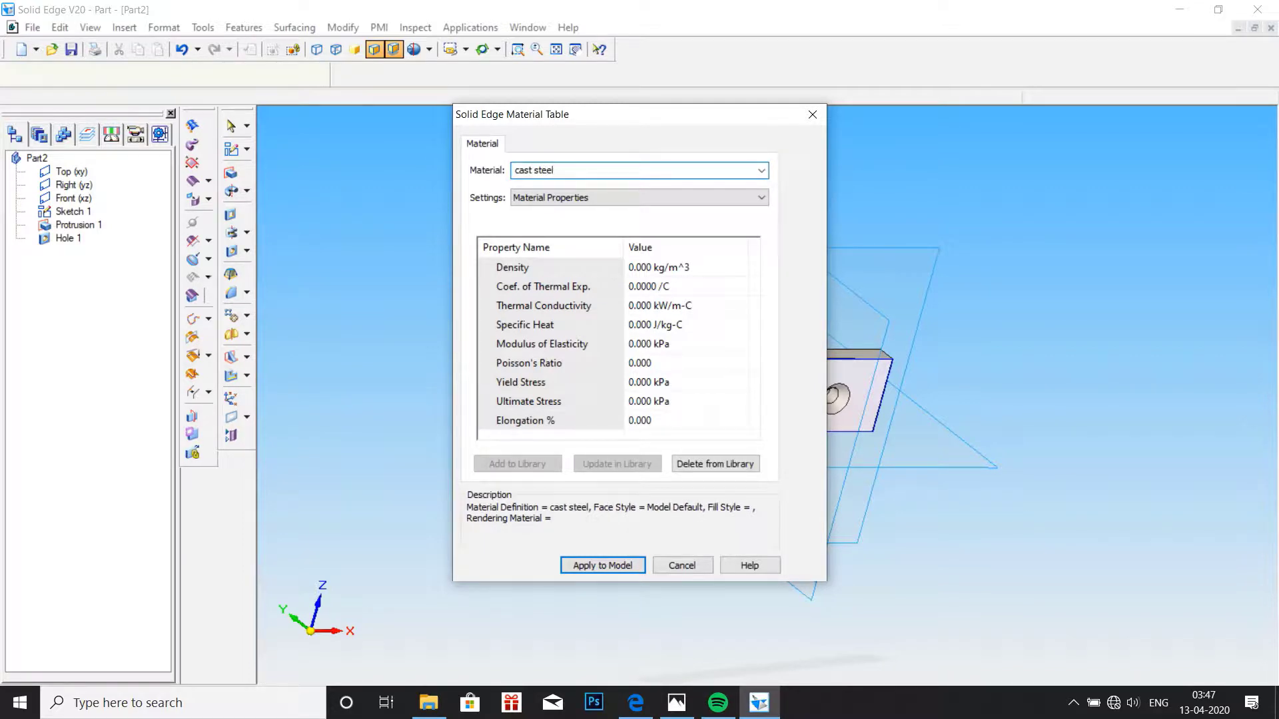
left_click(596, 572)
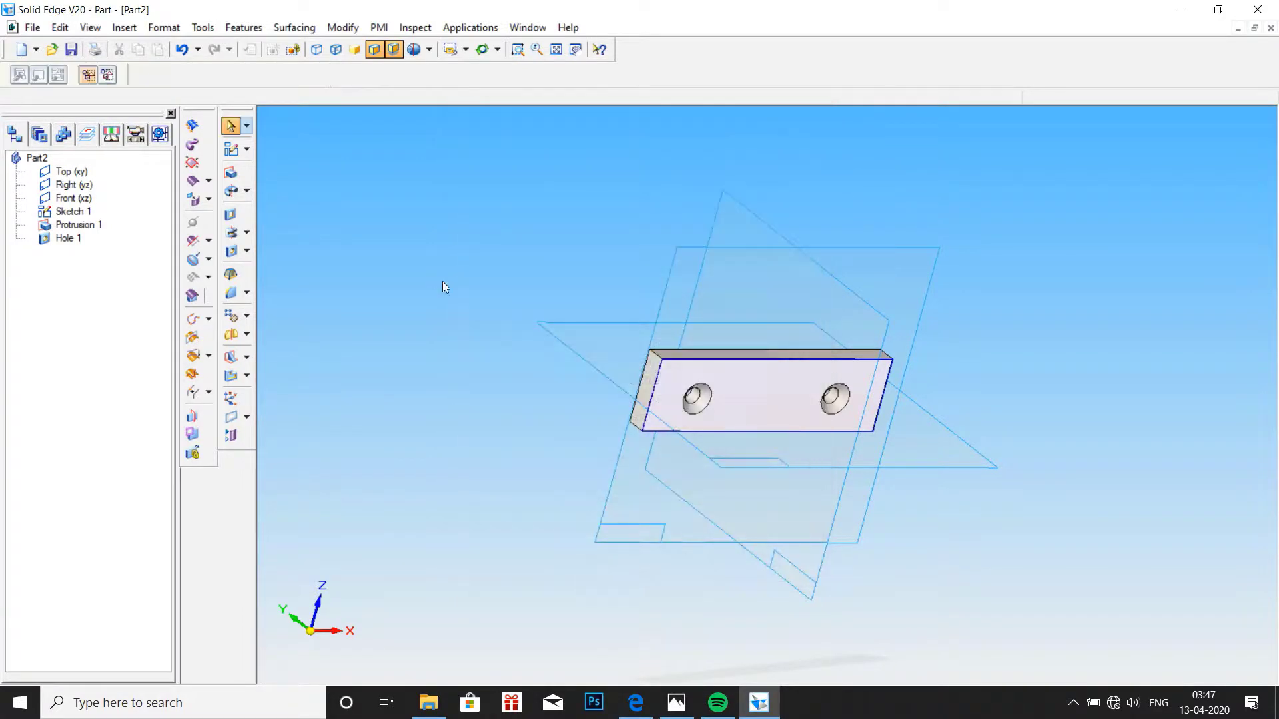
- Fill in file properties: title 'jaw grip', document number 3, project name 'jaw grip'
left_click(32, 26)
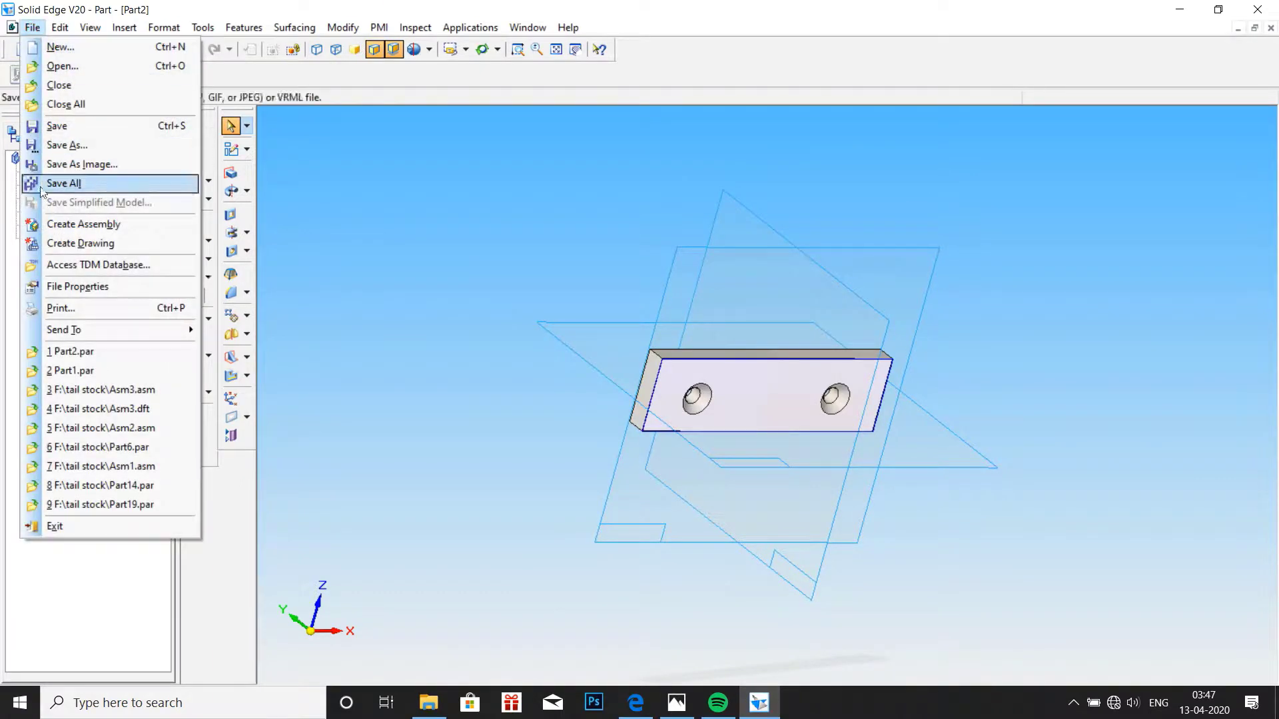
left_click(58, 292)
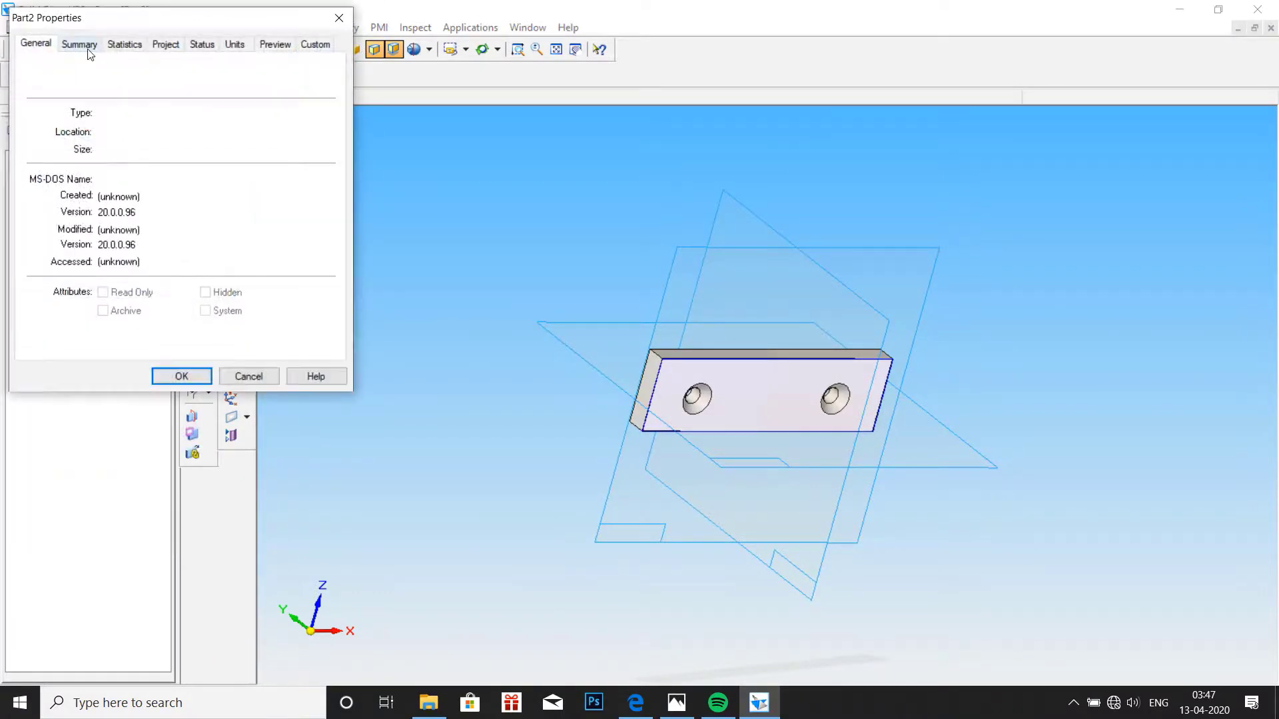
left_click(79, 44)
left_click(107, 69)
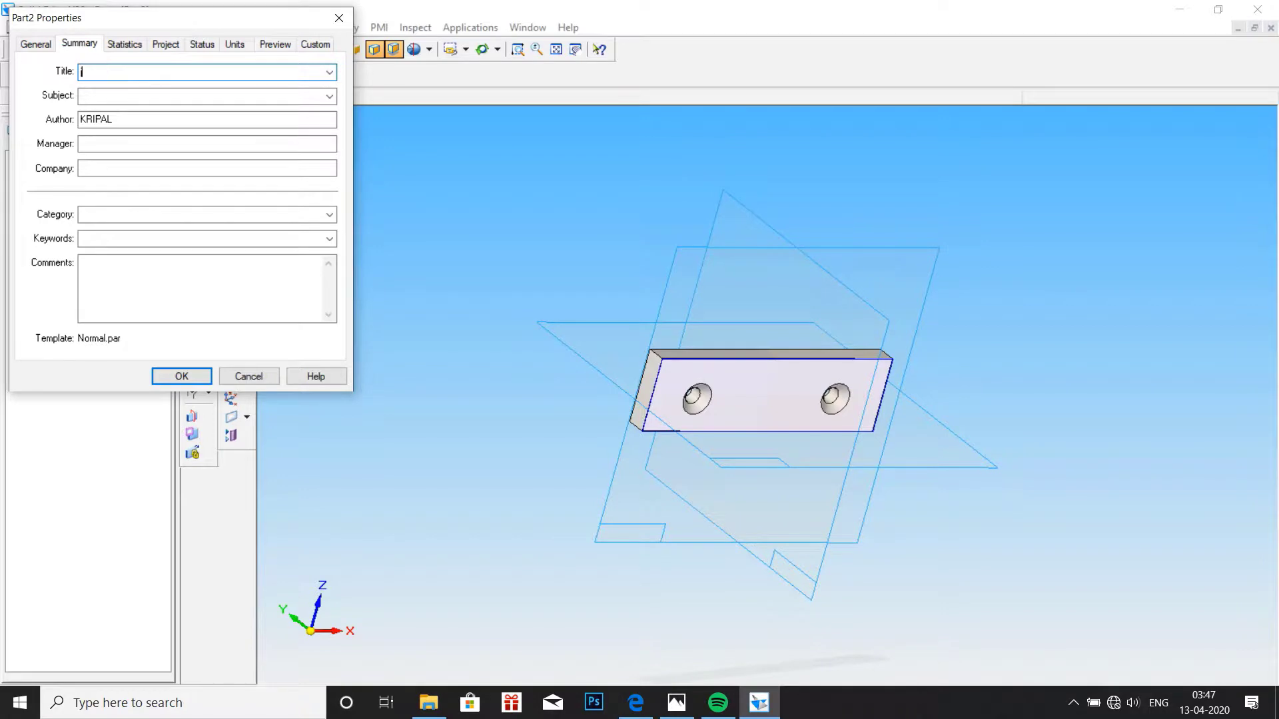
type("jaw grip")
left_click(161, 43)
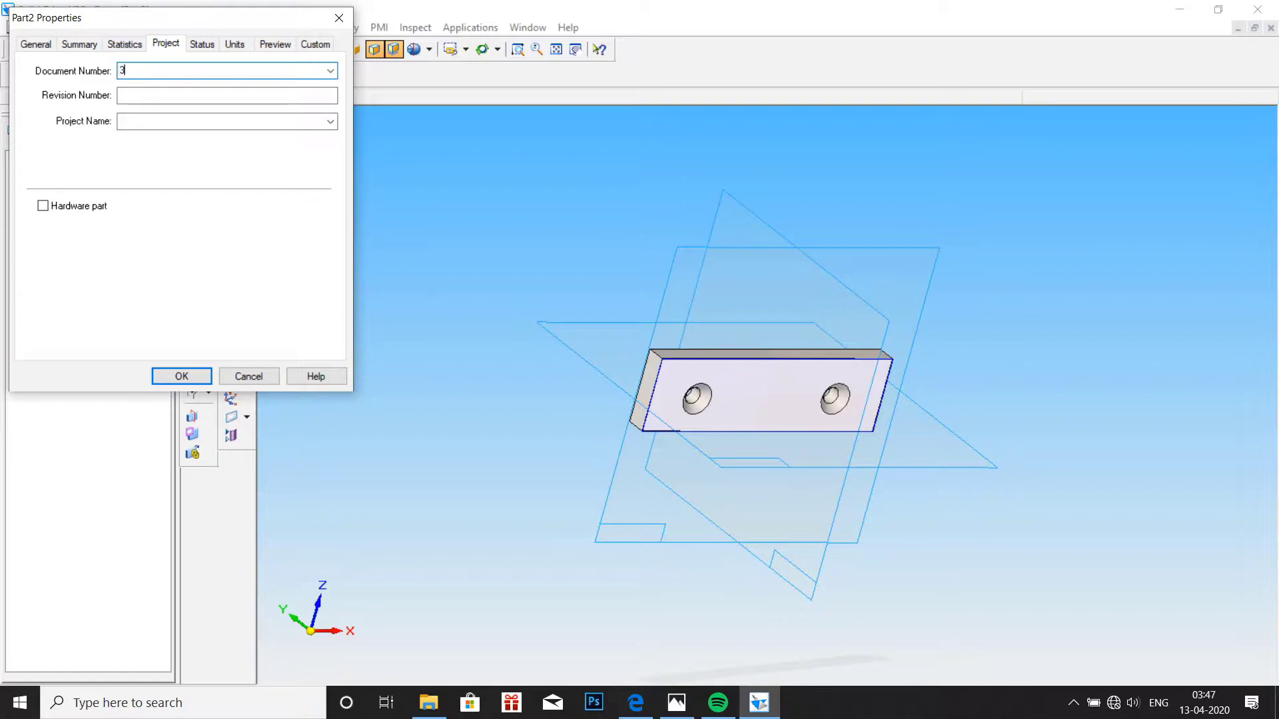
left_click(145, 120)
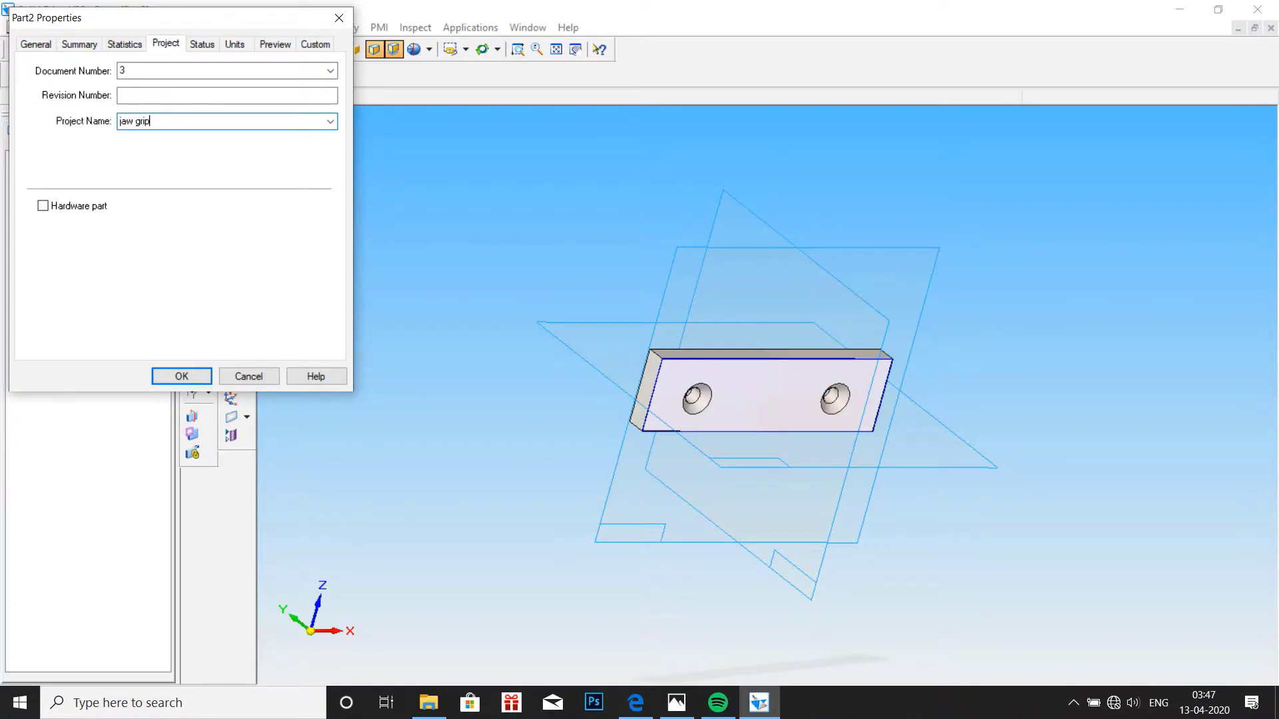
left_click(176, 376)
- Begin Save As in the machinevice folder, editing the name Part2.par toward Part3.par
left_click(33, 28)
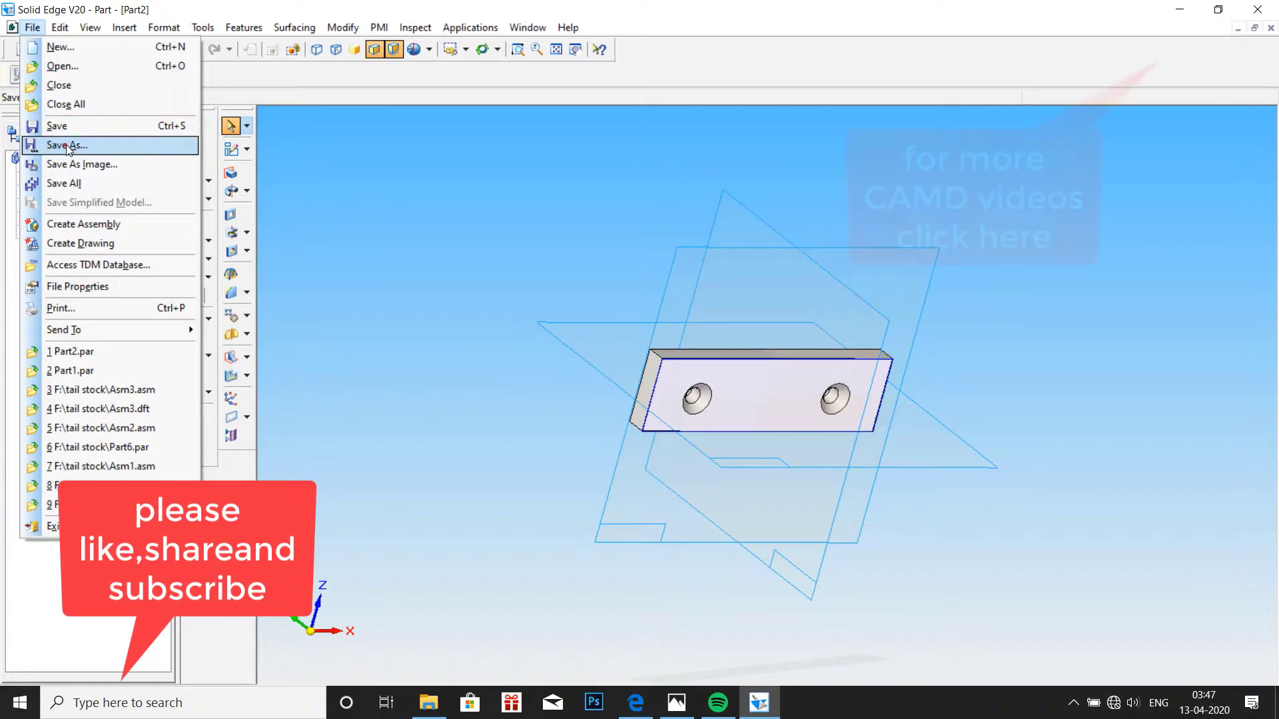
left_click(63, 141)
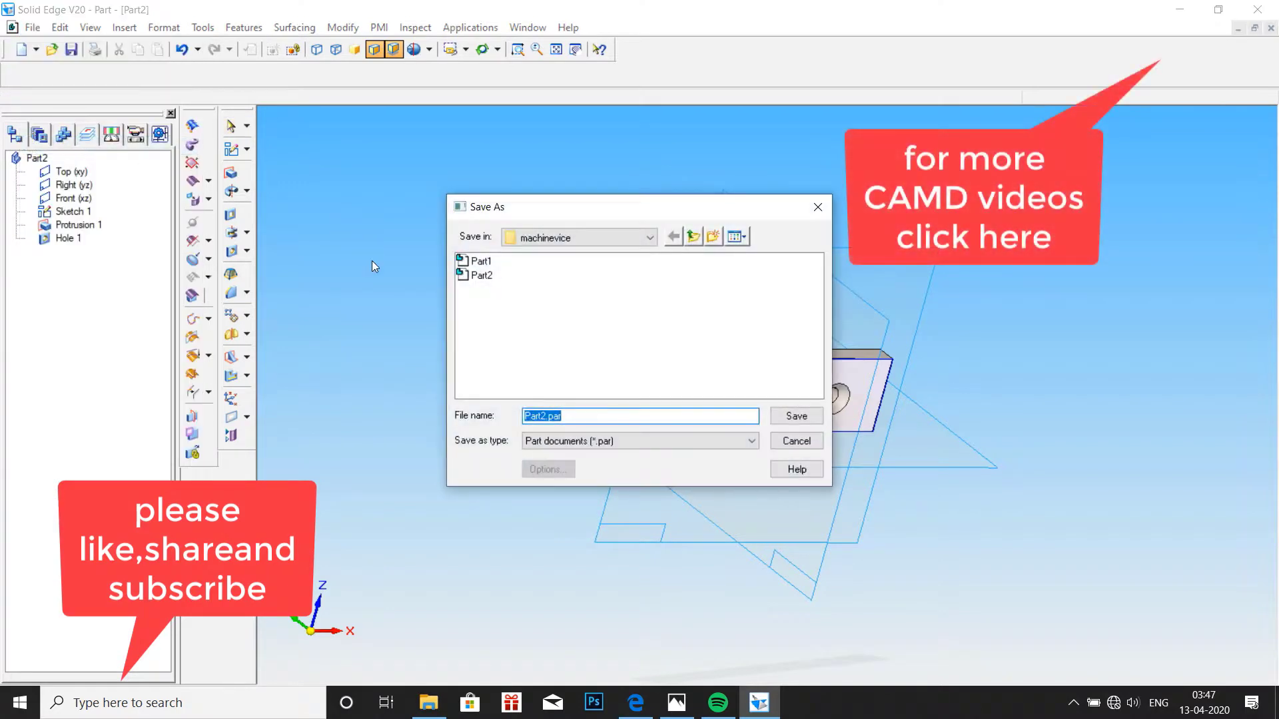
left_click(548, 417)
key("BackSpace")
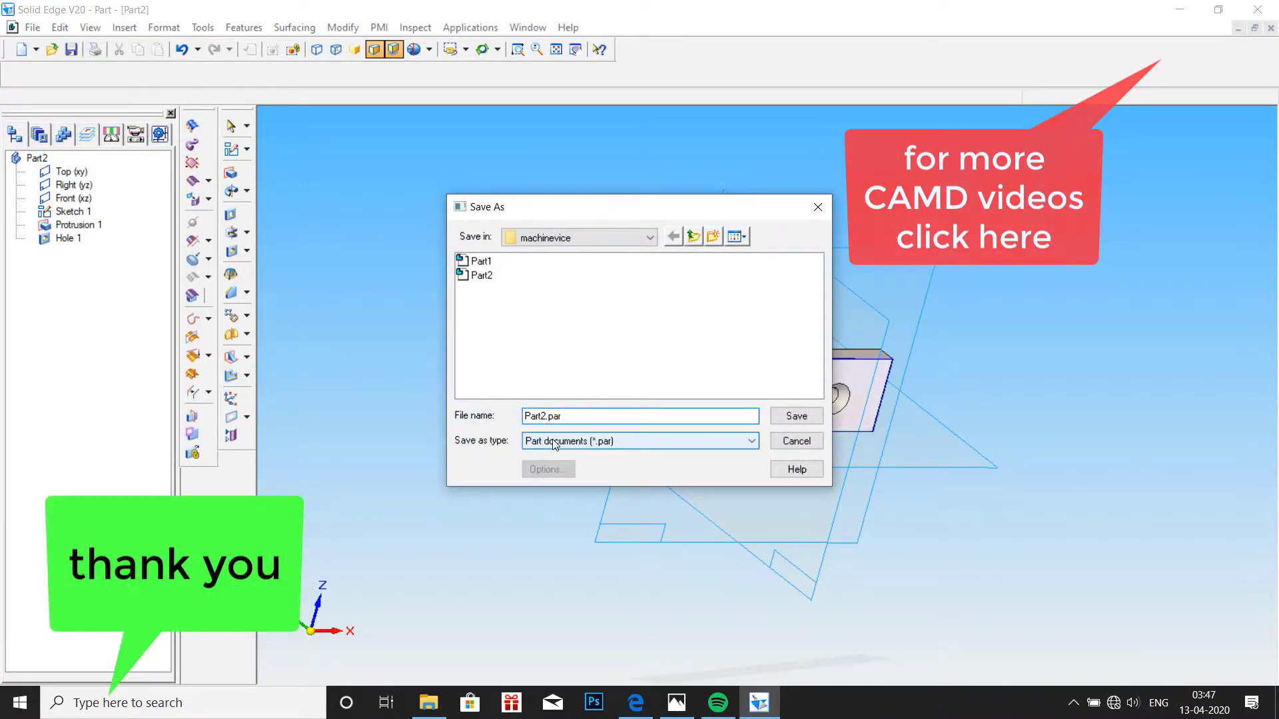